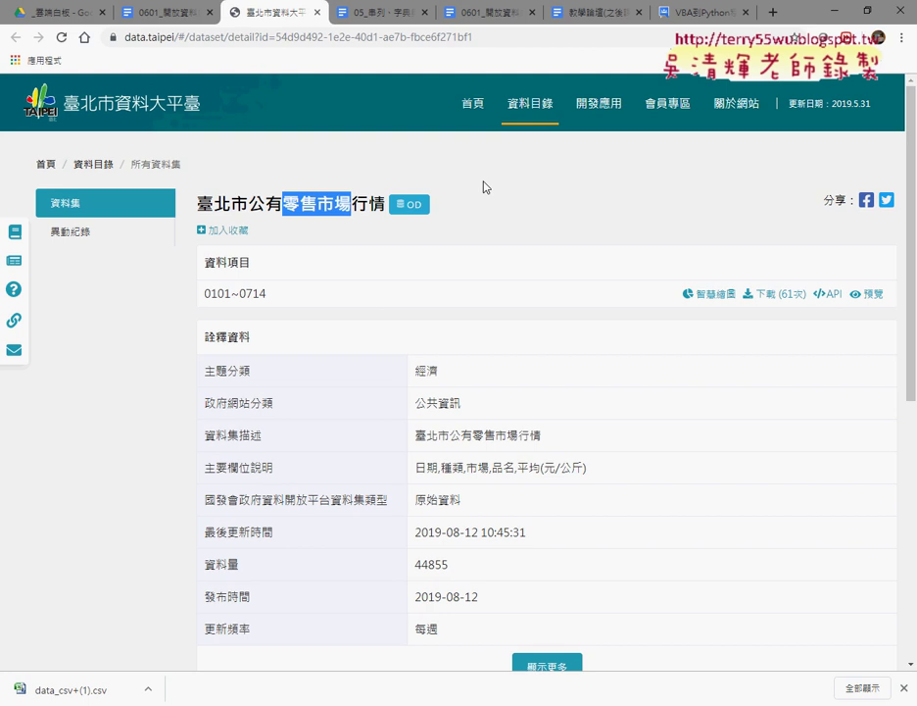
# - Browse the full dataset catalogue (所有資料集) and examine its data-format filter options
pyautogui.moveTo(537, 115)
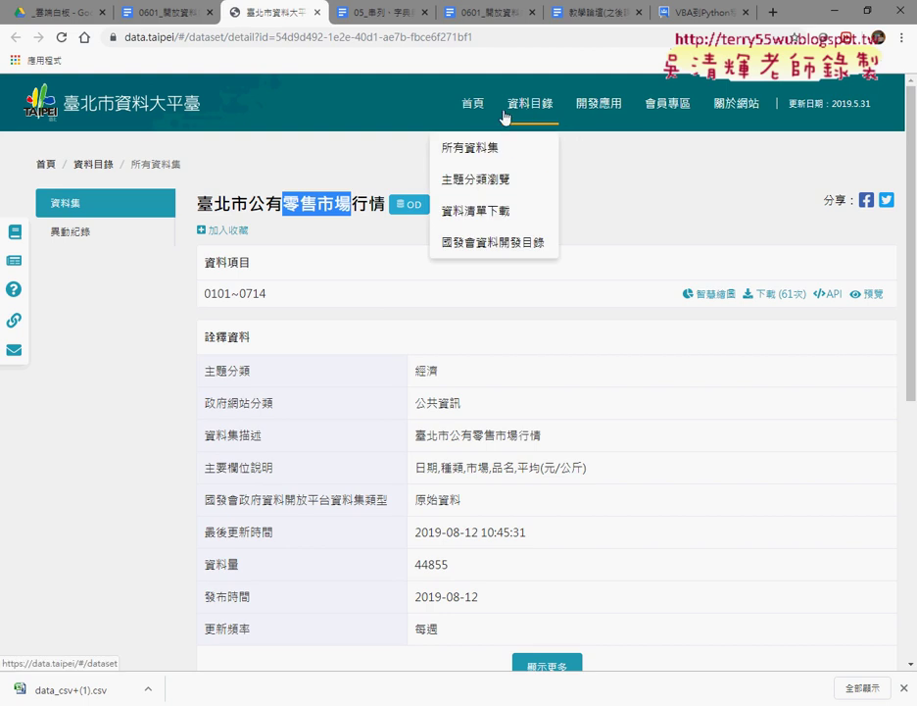
pyautogui.click(495, 157)
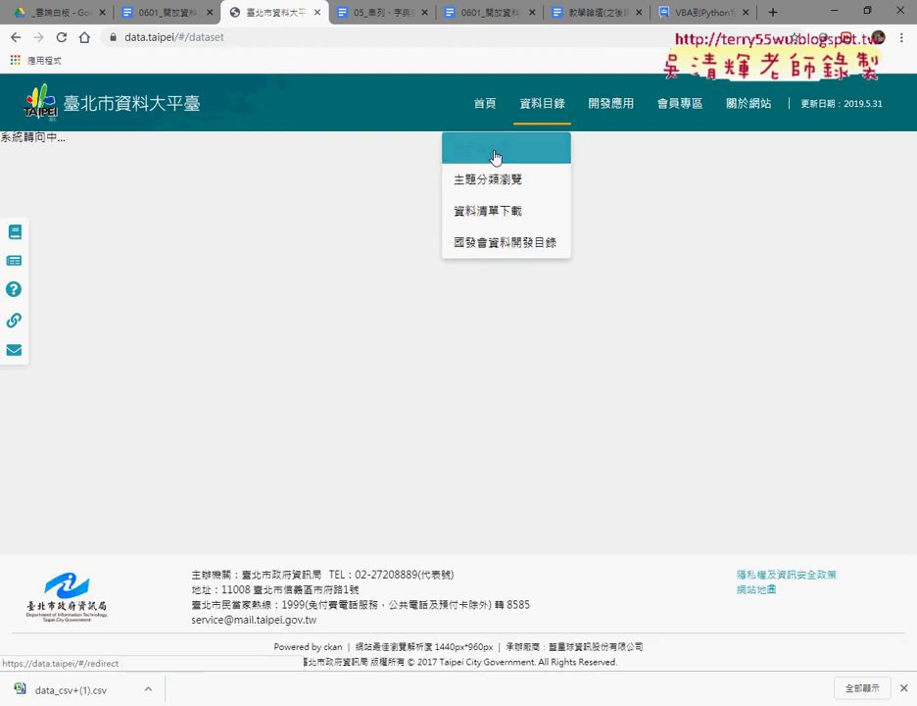
pyautogui.scroll(-2, 122, 443)
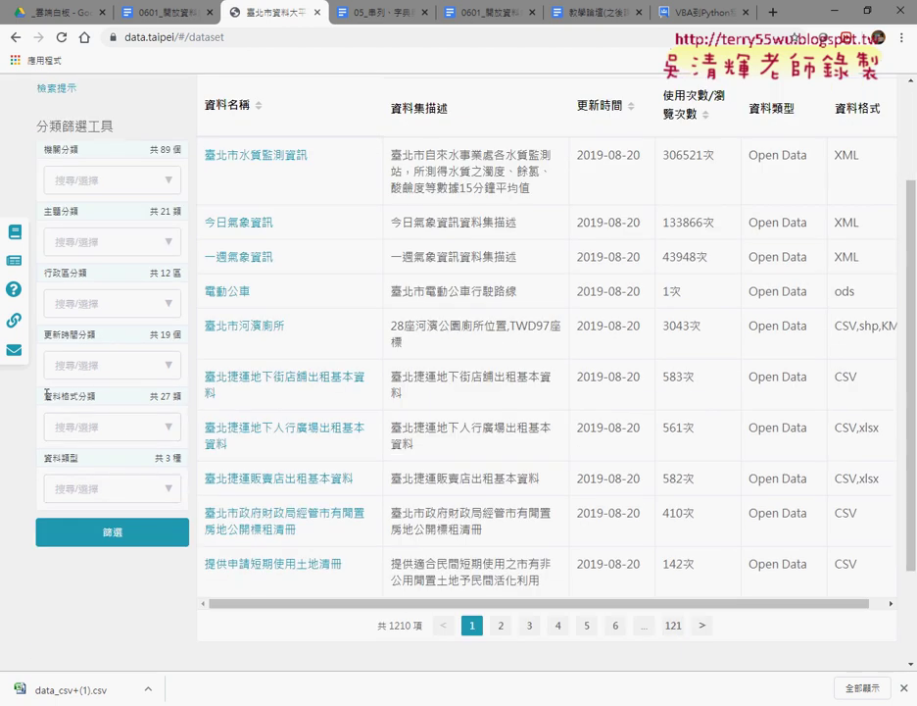
pyautogui.click(170, 433)
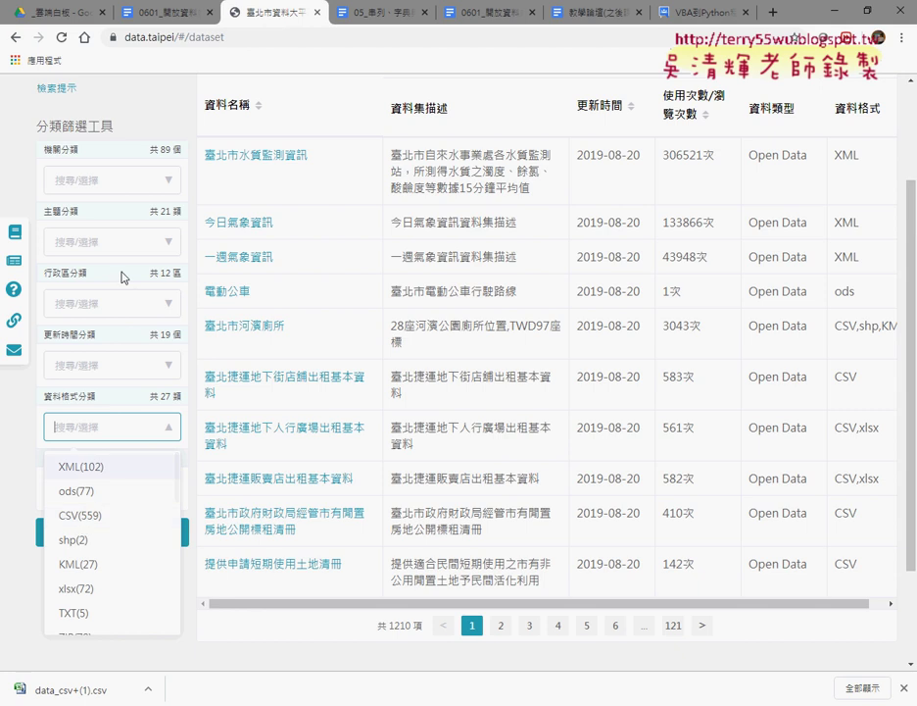
pyautogui.click(16, 41)
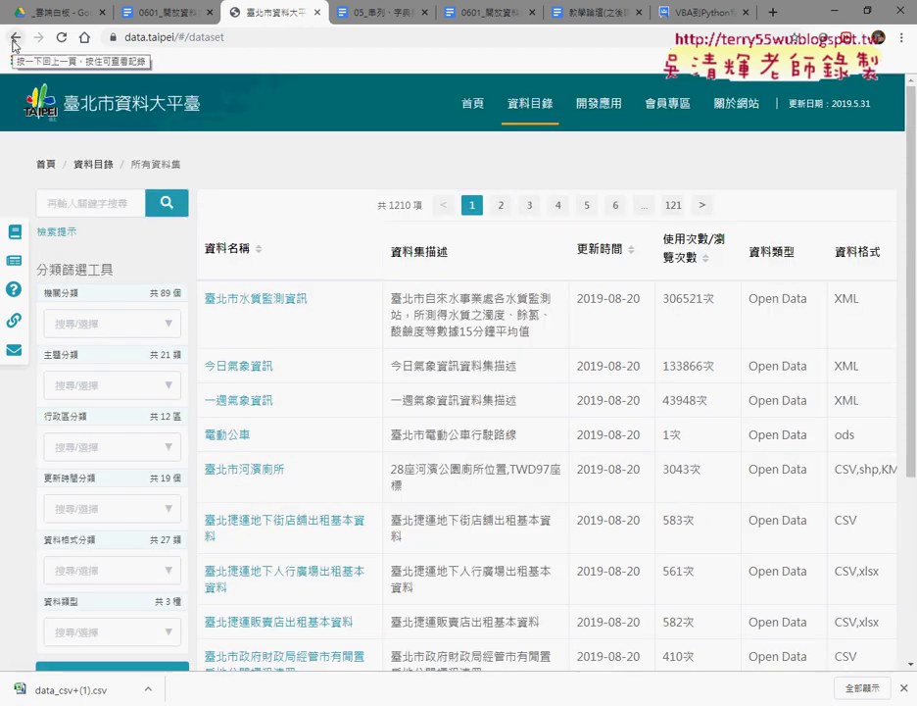
pyautogui.scroll(-3, 407, 306)
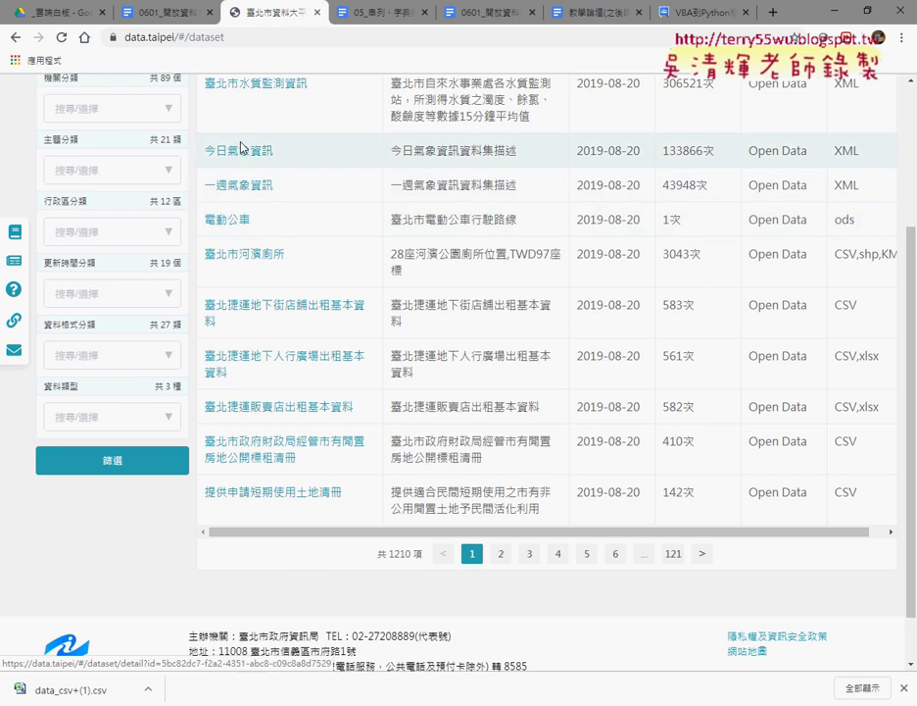
pyautogui.click(13, 37)
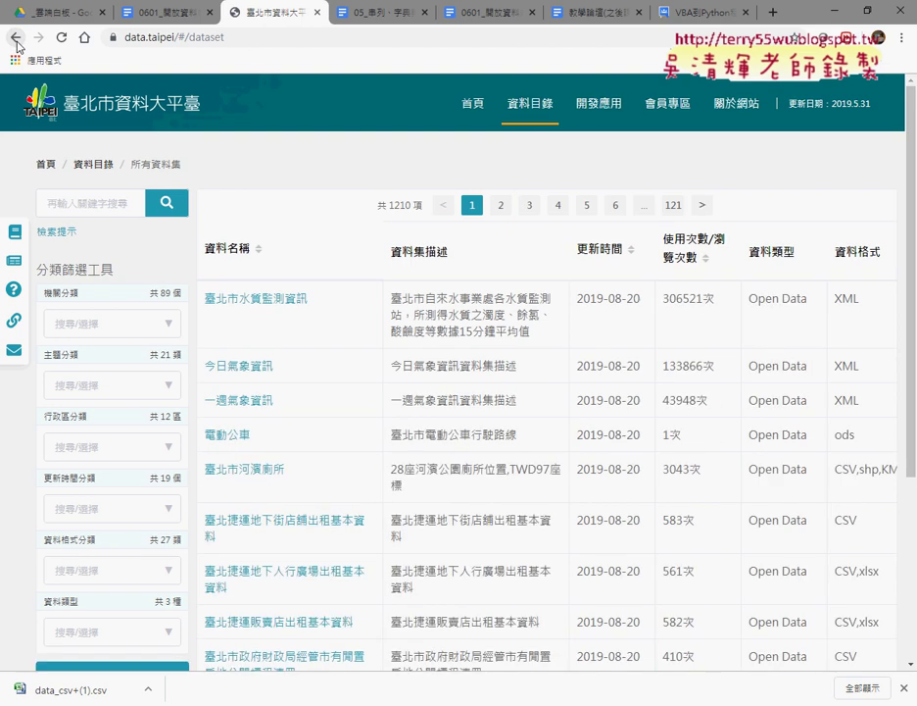
# - Close the catalogue and reopen the 臺北市公有零售市場行情 dataset page from the link in the course document
pyautogui.click(317, 12)
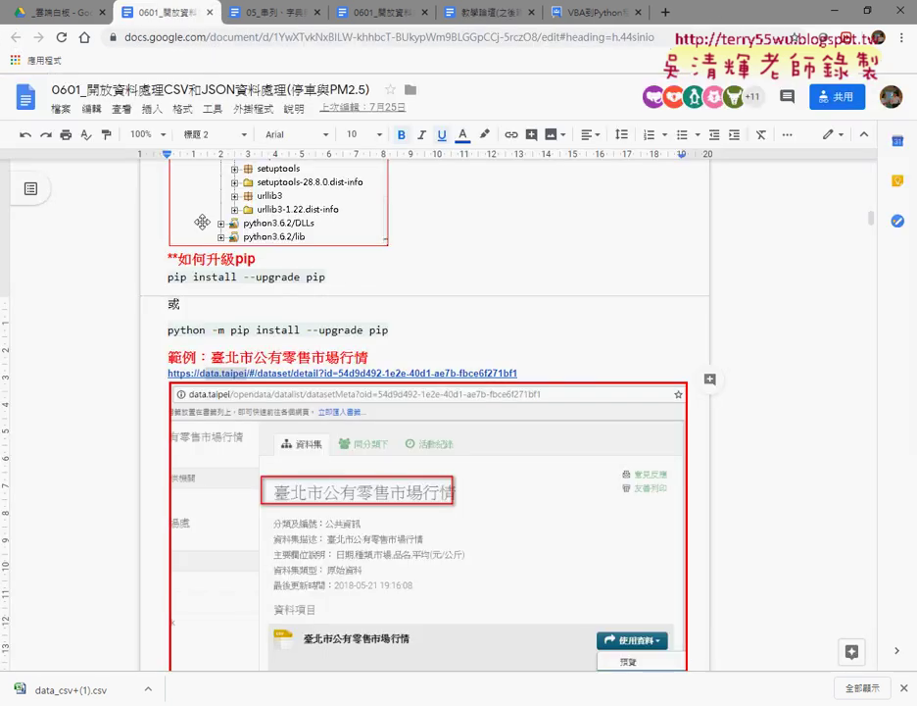
pyautogui.click(291, 394)
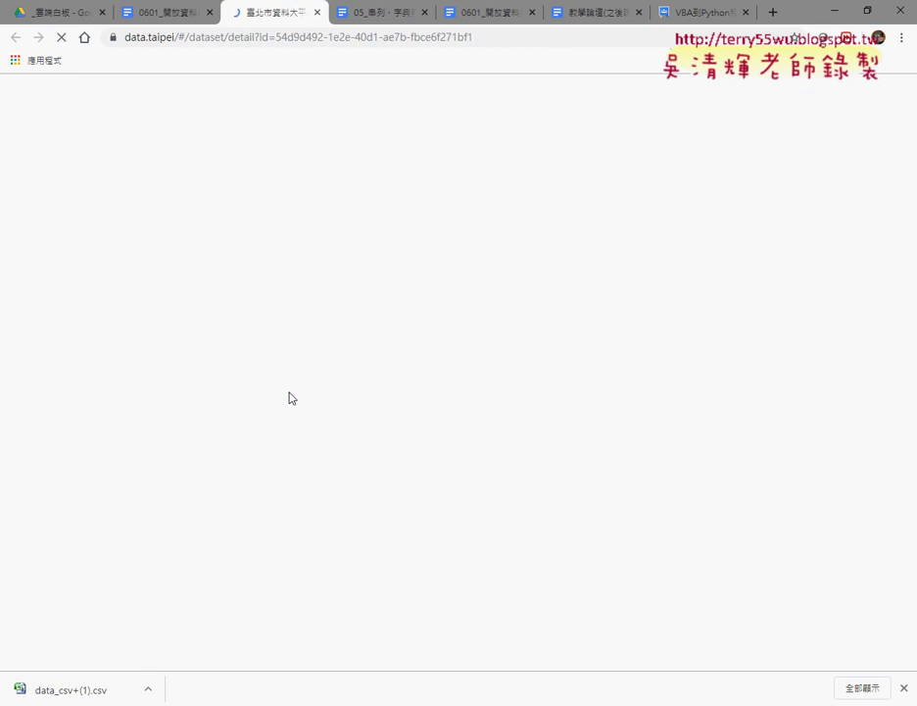
pyautogui.scroll(-1, 382, 265)
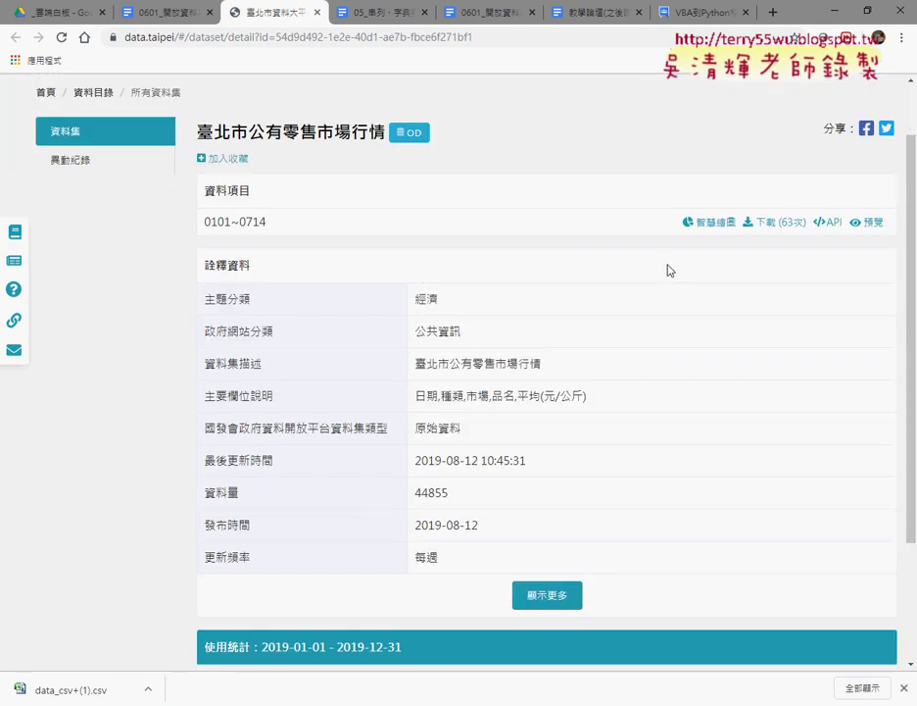
# - Preview the 0101~0714 resource, download its CSV through the data access URL and highlight that URL
pyautogui.click(869, 222)
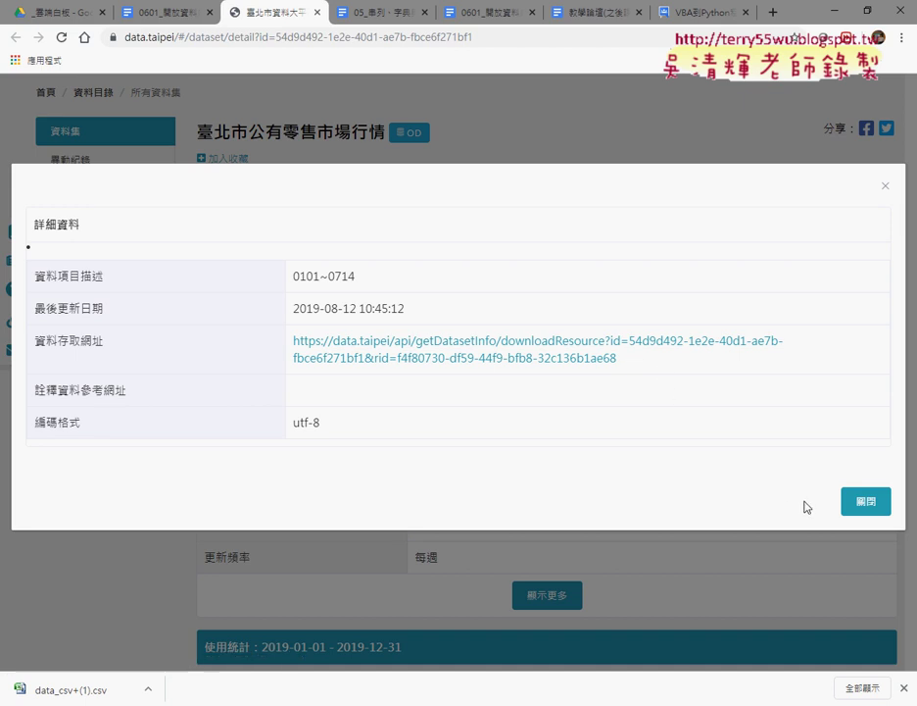
pyautogui.click(591, 362)
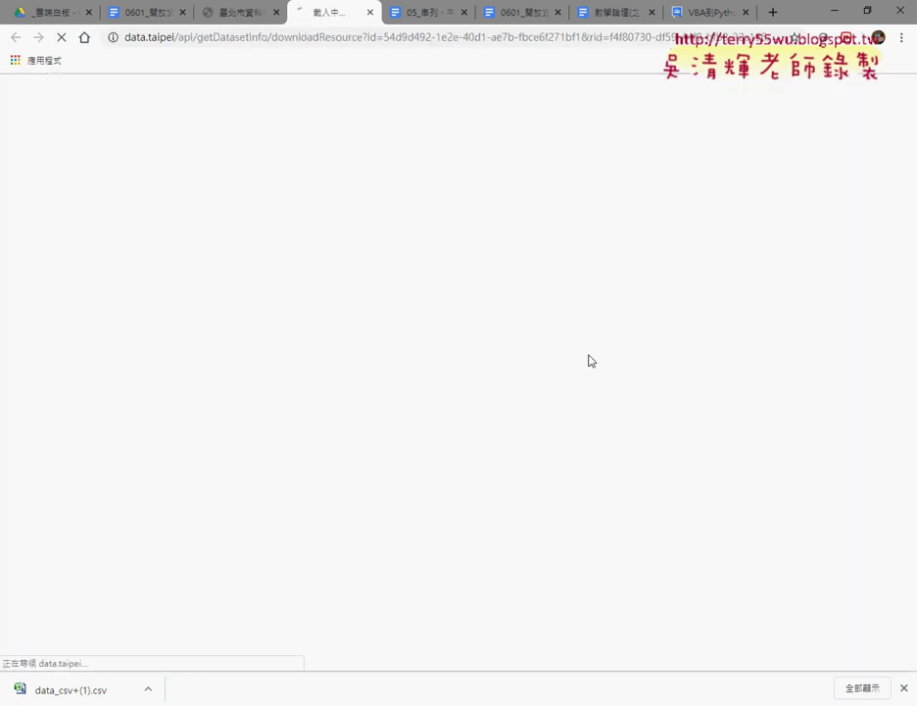
pyautogui.moveTo(615, 362); pyautogui.dragTo(287, 341)
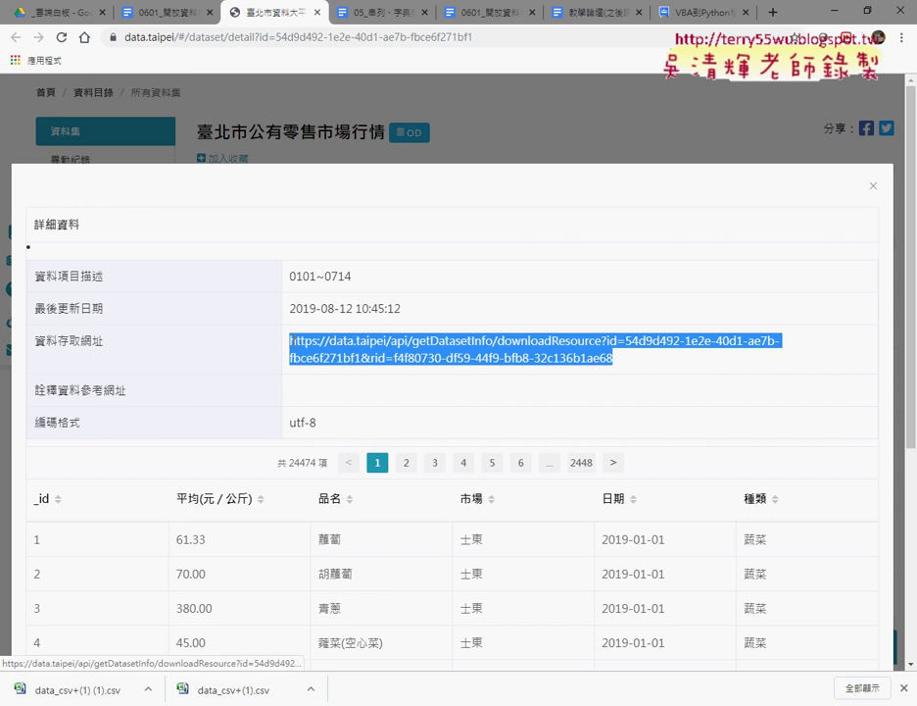
# - Show the downloaded CSV in its folder, open data_csv.csv from there in Excel and maximize the workbook window
pyautogui.click(148, 689)
pyautogui.click(221, 643)
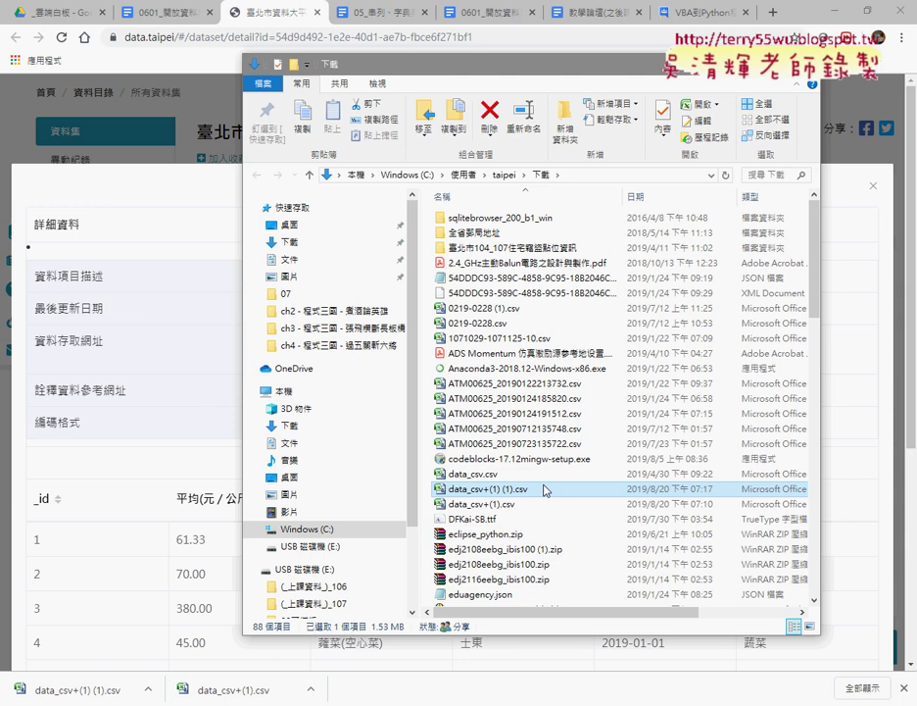
pyautogui.click(502, 476)
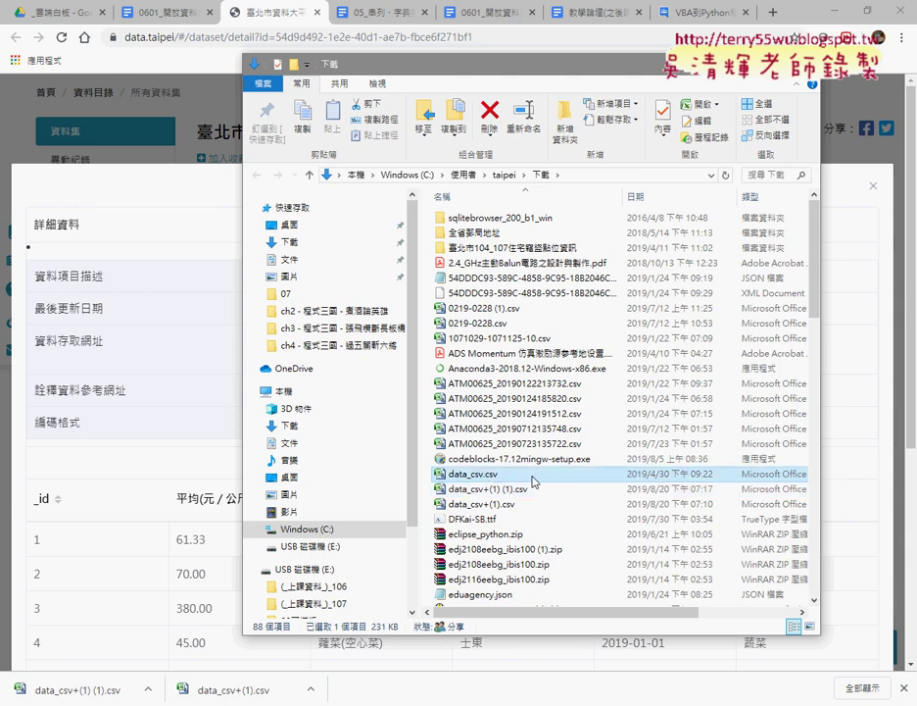
pyautogui.doubleClick(508, 475)
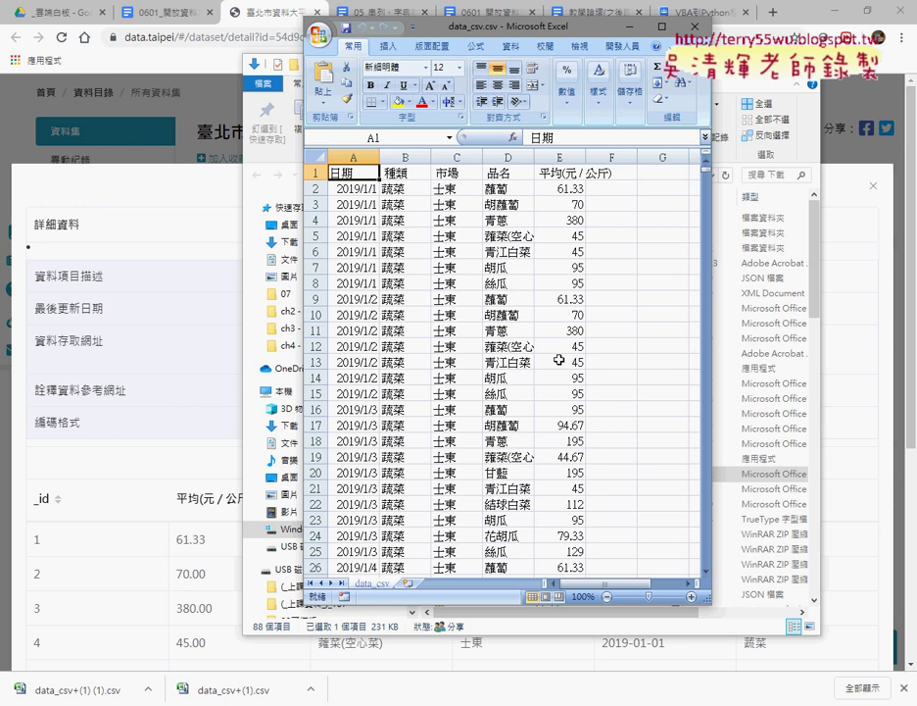
pyautogui.click(663, 26)
# - Minimize the Excel and folder windows and page through the resource preview's records up to page 6
pyautogui.click(845, 19)
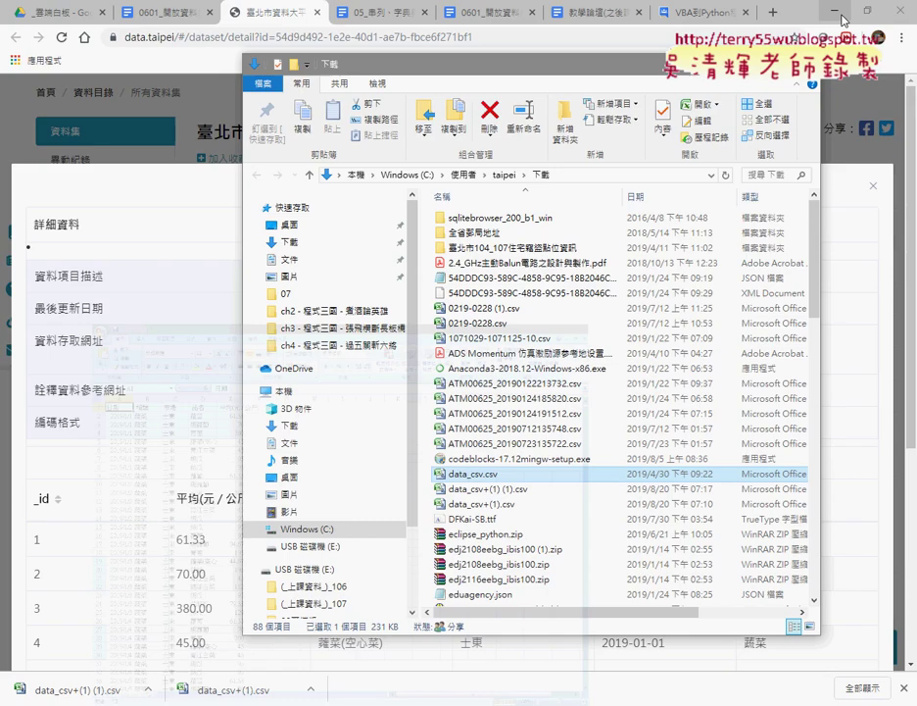
pyautogui.click(766, 64)
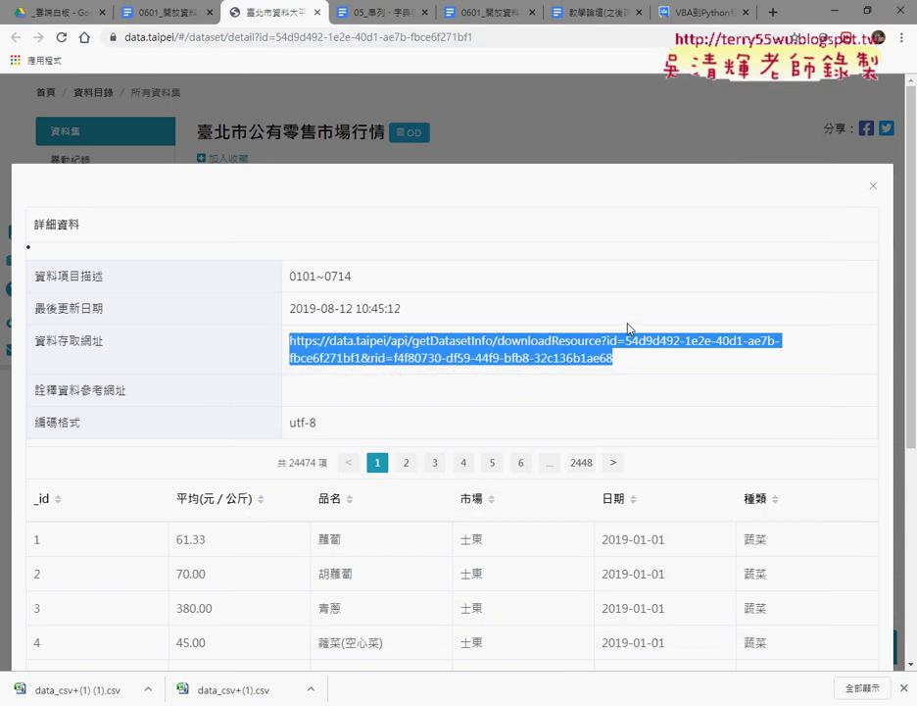
pyautogui.scroll(-3, 628, 330)
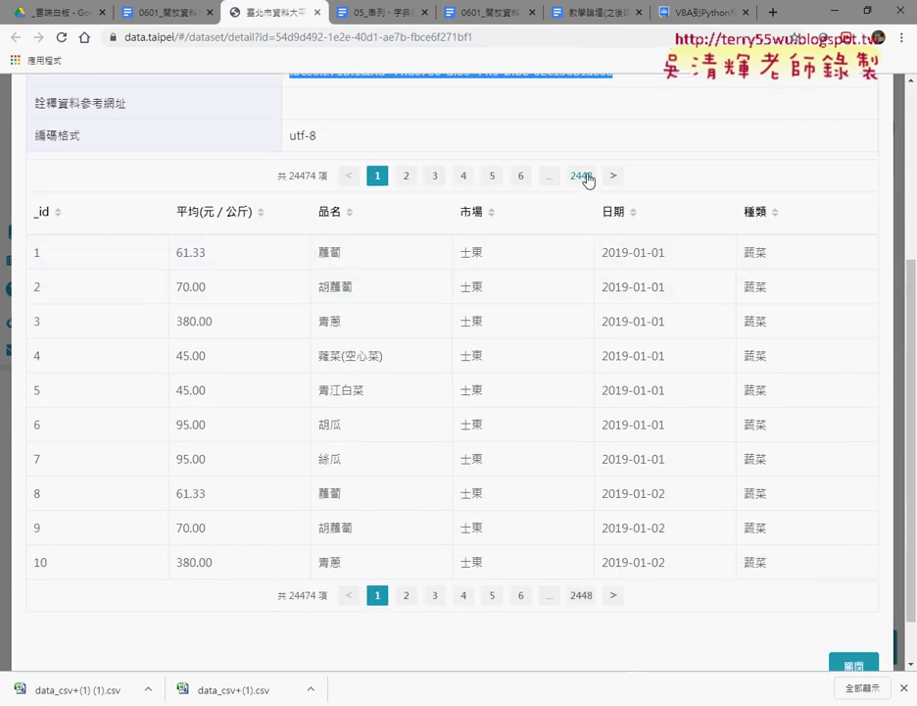
pyautogui.click(407, 596)
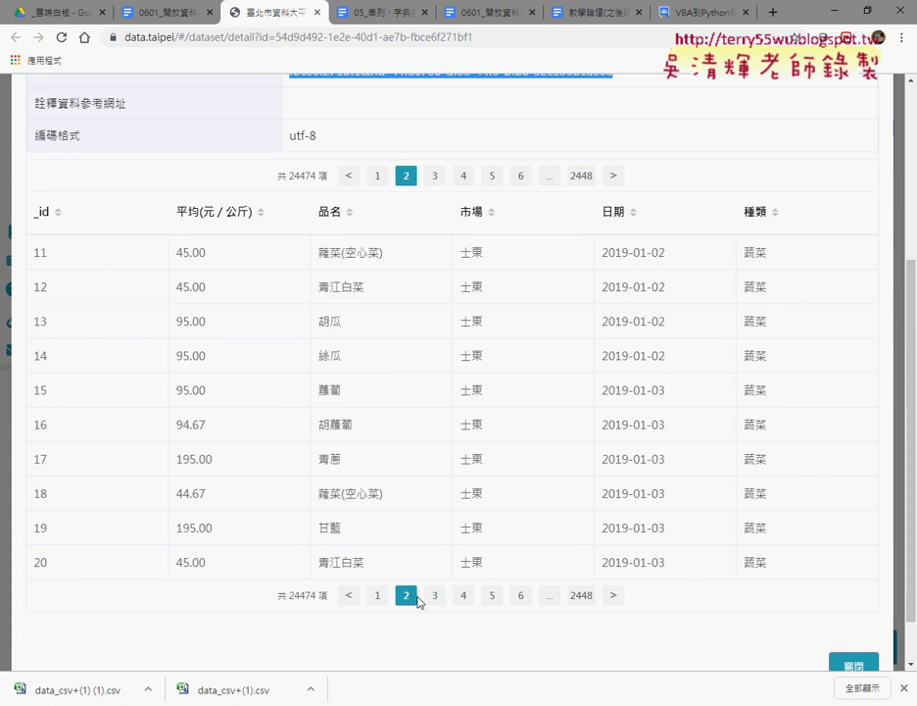
pyautogui.click(435, 596)
pyautogui.click(464, 596)
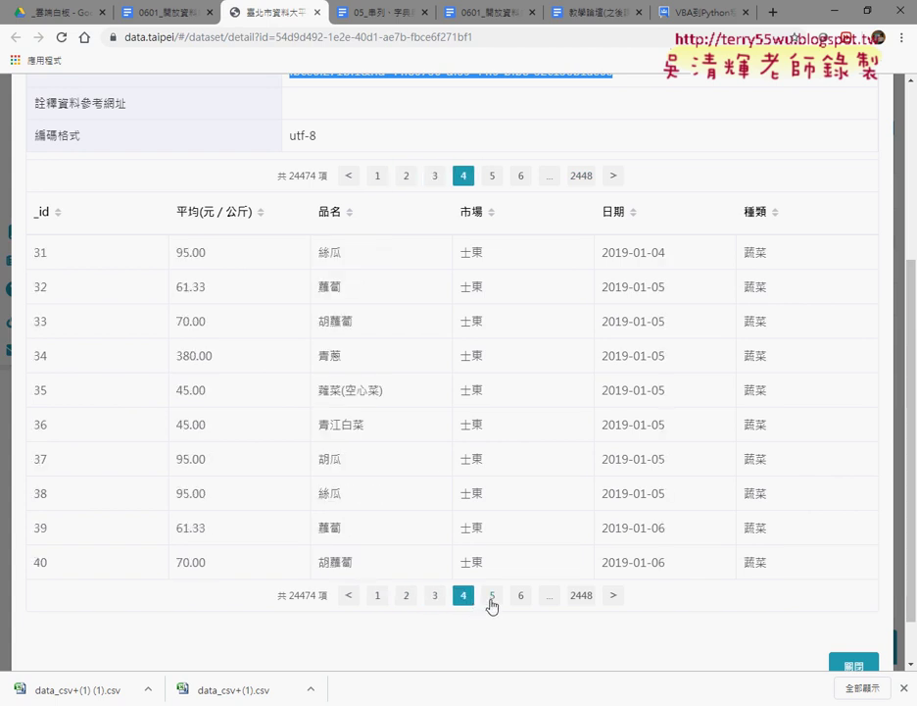
pyautogui.click(492, 596)
pyautogui.click(507, 596)
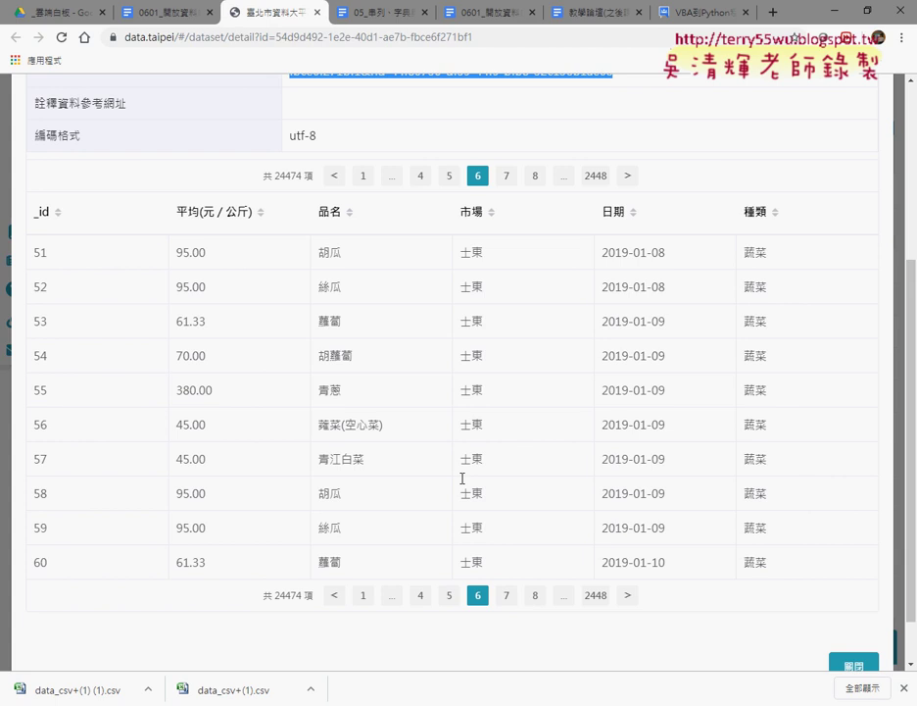
# - Go to preview page 2448, highlight the last record's ID and close the preview
pyautogui.scroll(-1, 395, 428)
pyautogui.scroll(1, 395, 427)
pyautogui.scroll(-1, 509, 481)
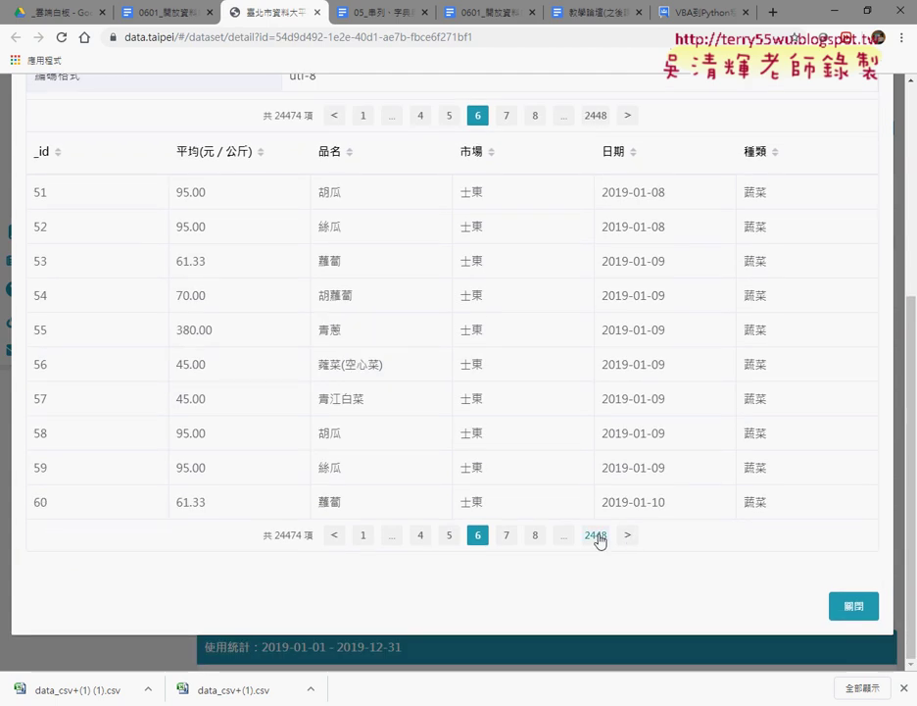
pyautogui.click(597, 535)
pyautogui.moveTo(84, 502); pyautogui.dragTo(30, 502)
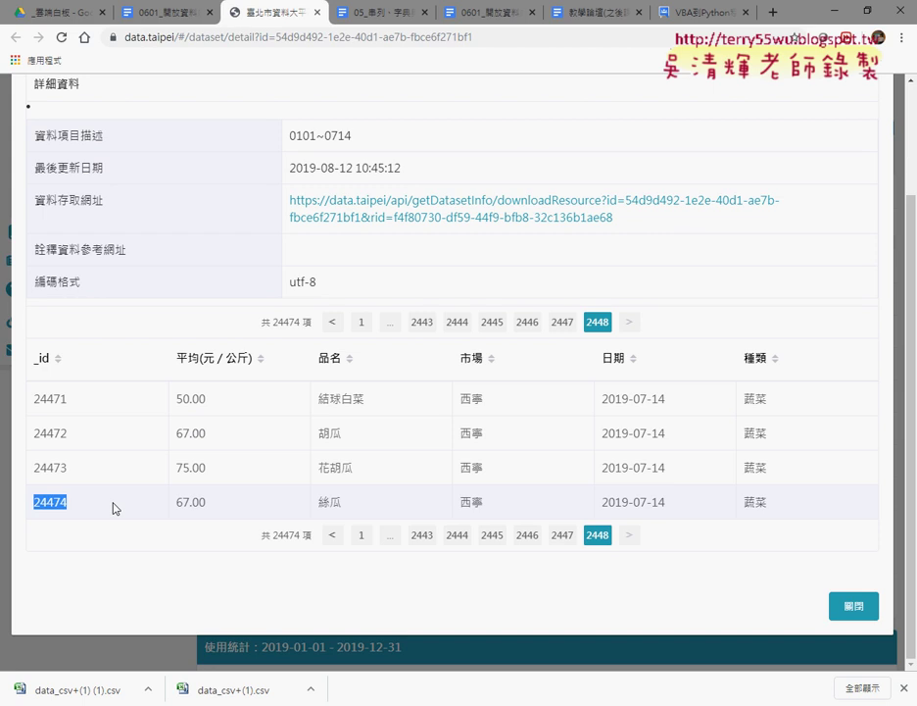
pyautogui.scroll(2, 434, 368)
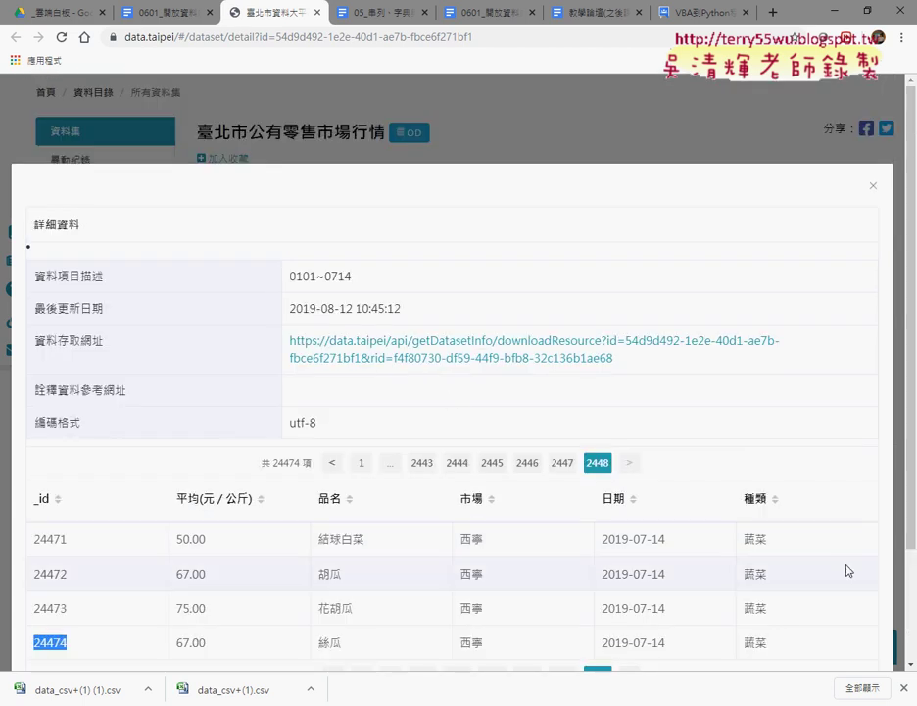
pyautogui.scroll(-2, 849, 571)
pyautogui.click(850, 608)
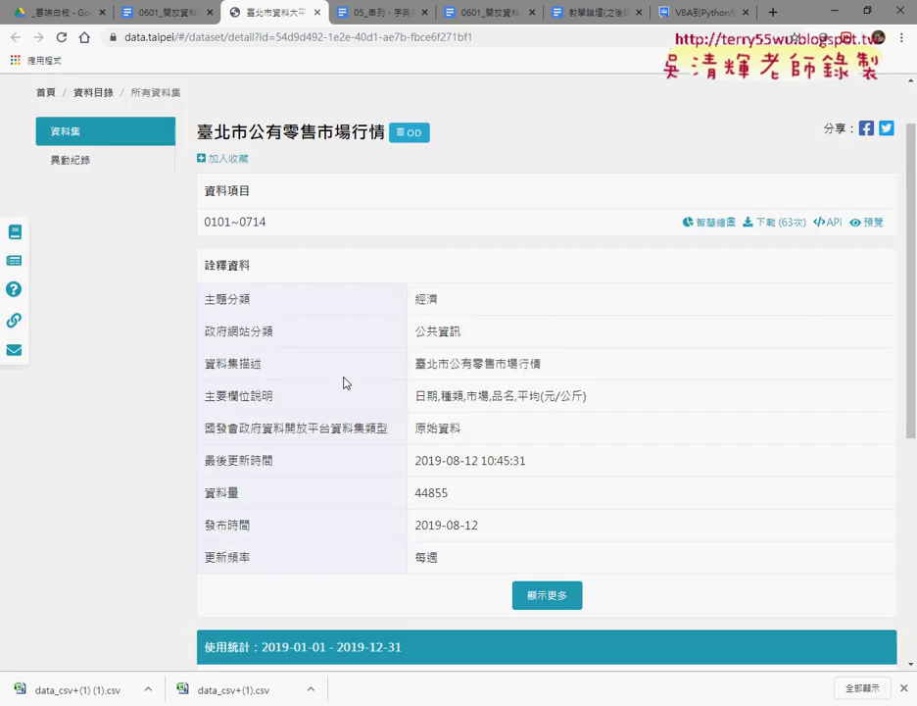
# - Review the dataset's change log (異動紀錄) and highlight the four update entries dated 2019-08-12
pyautogui.click(70, 163)
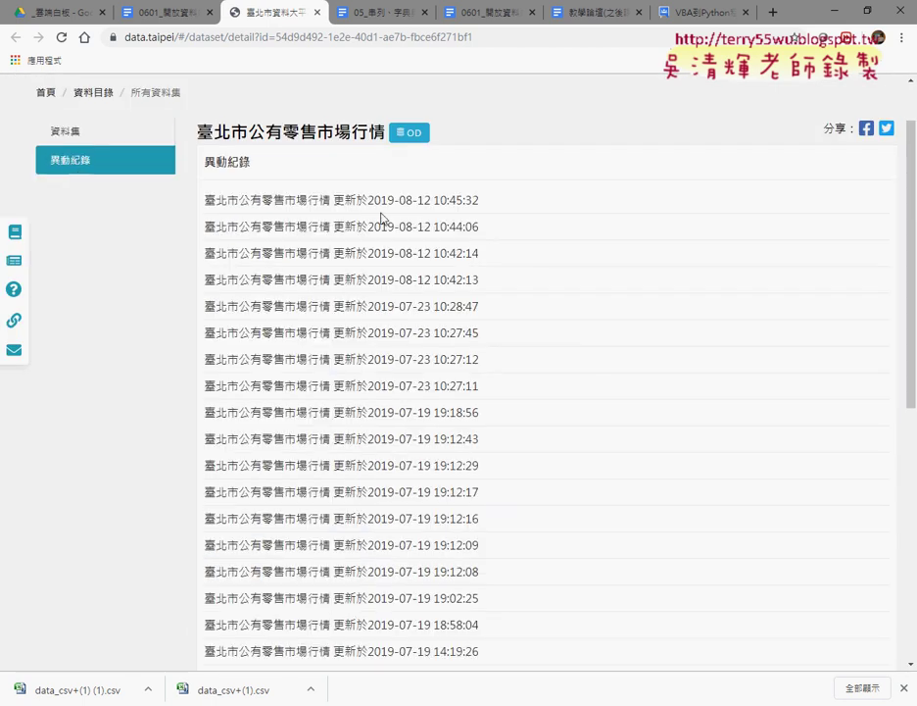
pyautogui.moveTo(369, 201); pyautogui.dragTo(489, 205)
pyautogui.moveTo(482, 284); pyautogui.dragTo(190, 205)
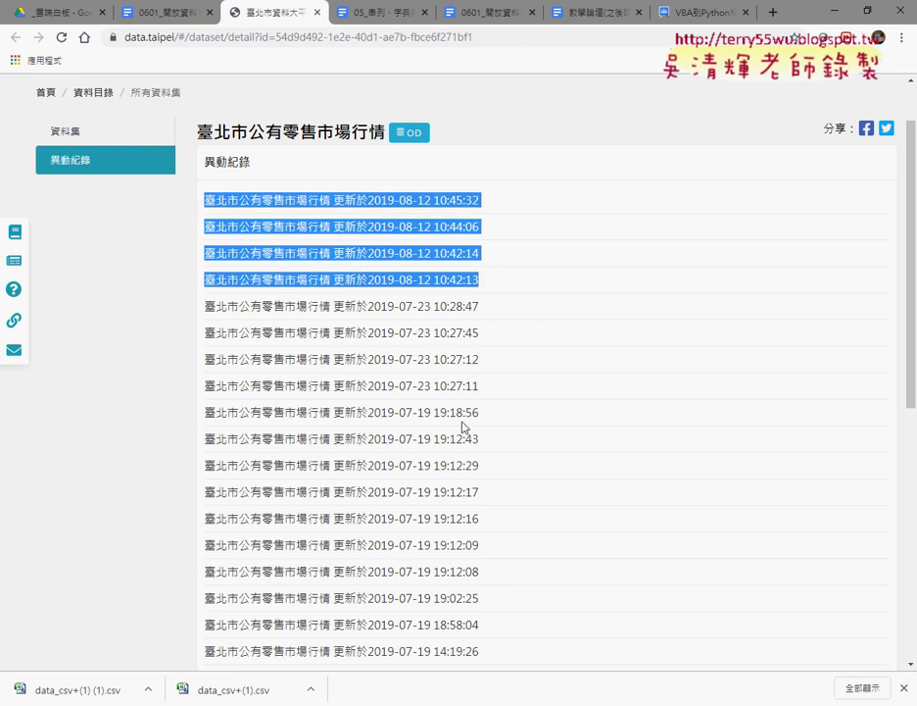
pyautogui.scroll(-2, 460, 444)
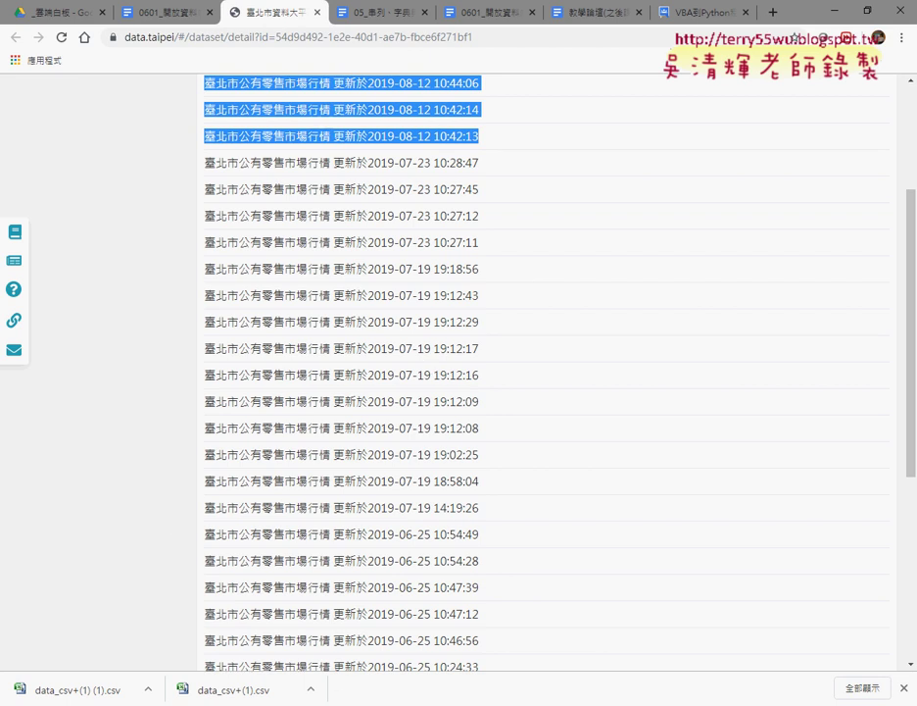
# - Switch to data_csv.csv in Excel and check the date column's last record, returning to its header cell
pyautogui.hotkey('alt', 'Tab')
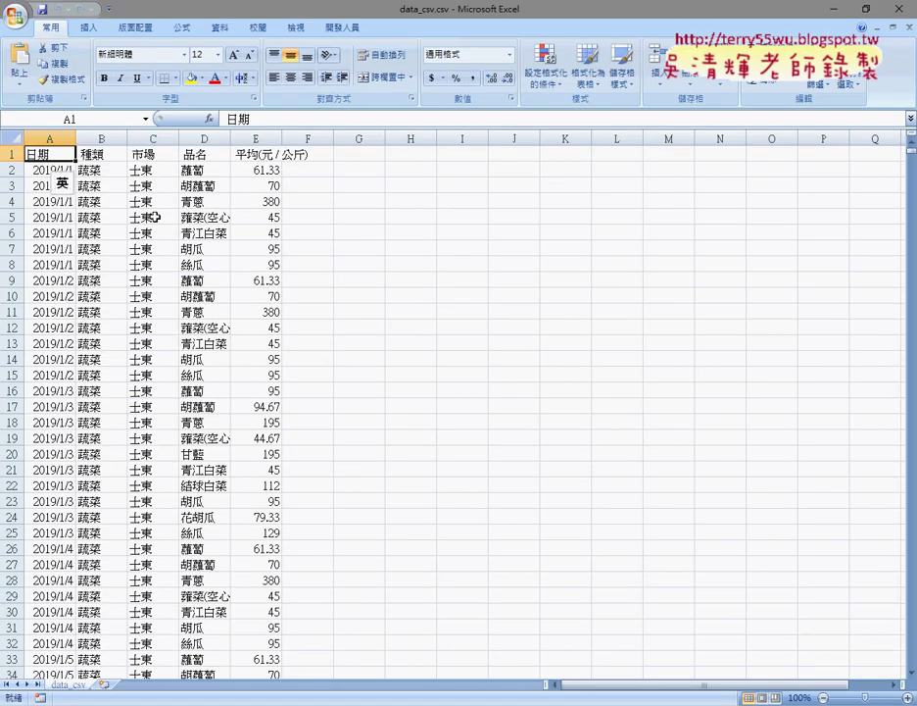
pyautogui.click(37, 170)
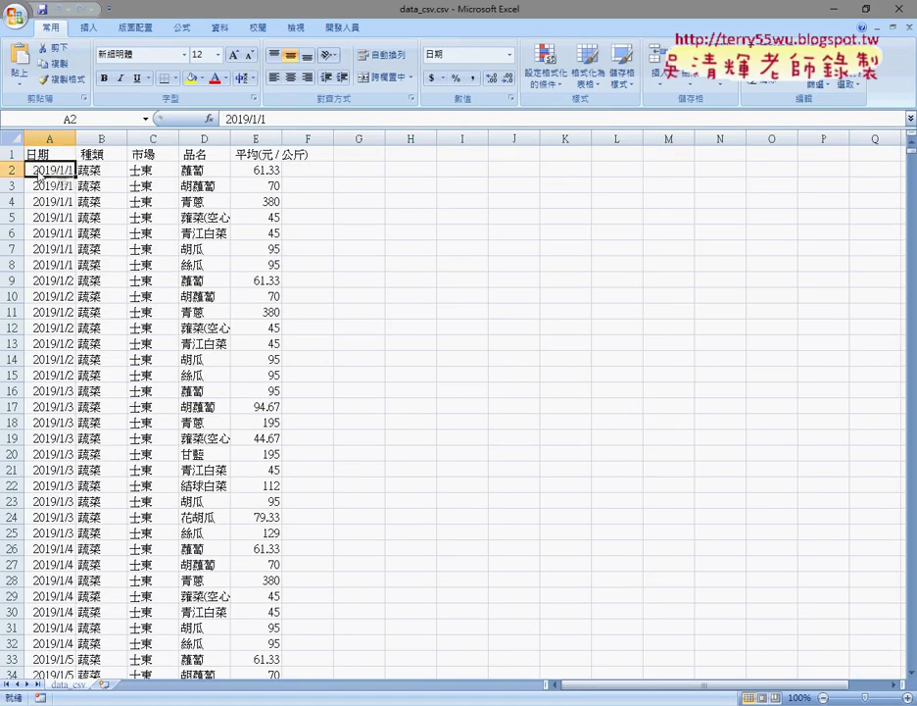
pyautogui.hotkey('ctrl', 'Down')
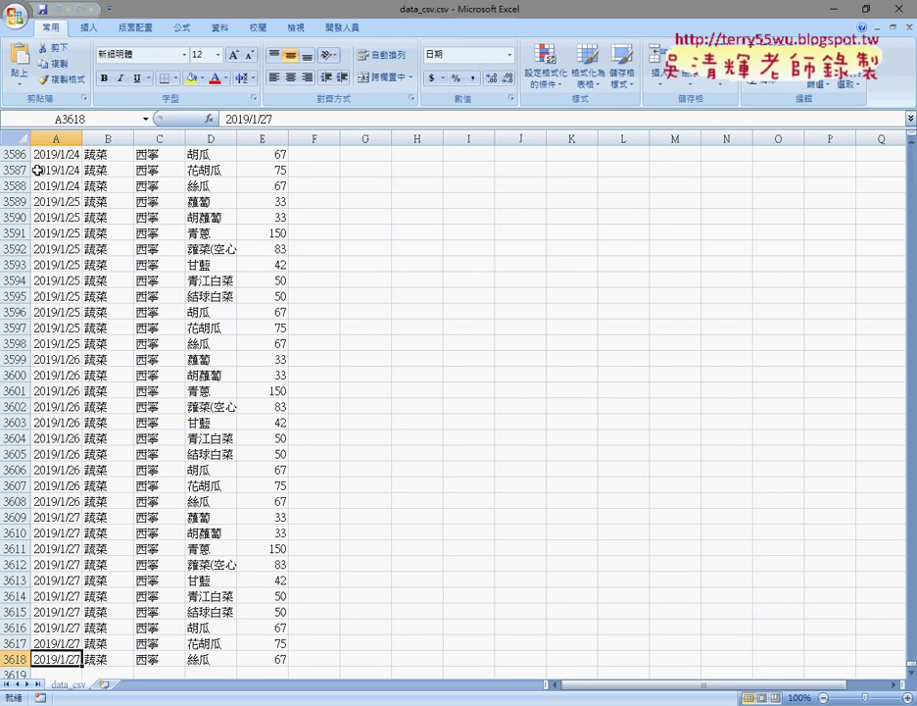
pyautogui.hotkey('ctrl', 'Up')
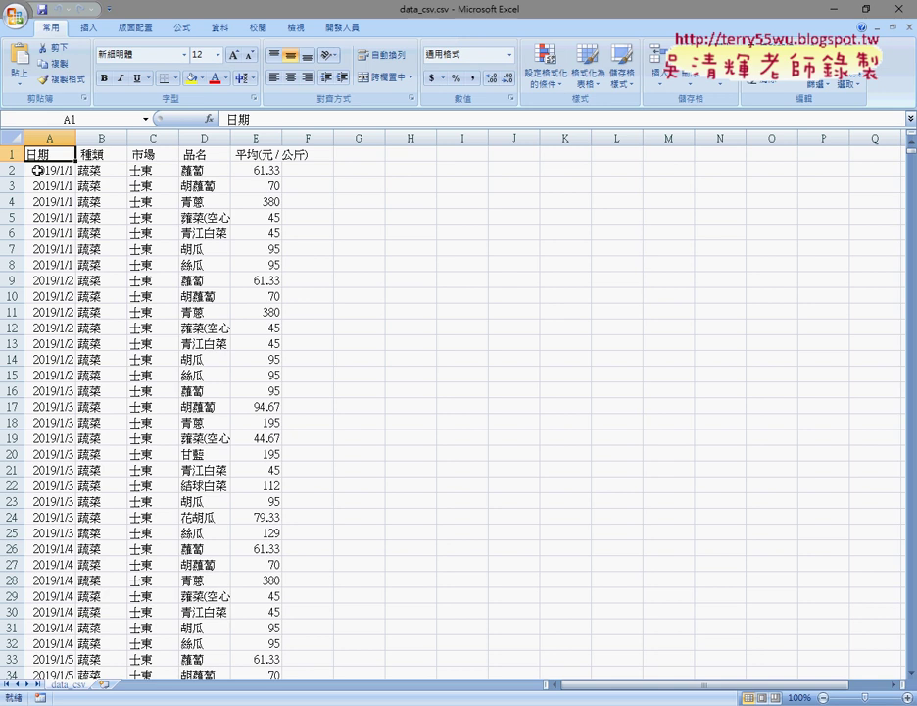
# - Widen the date column (A) and skim through the first records
pyautogui.moveTo(50, 138); pyautogui.dragTo(115, 138)
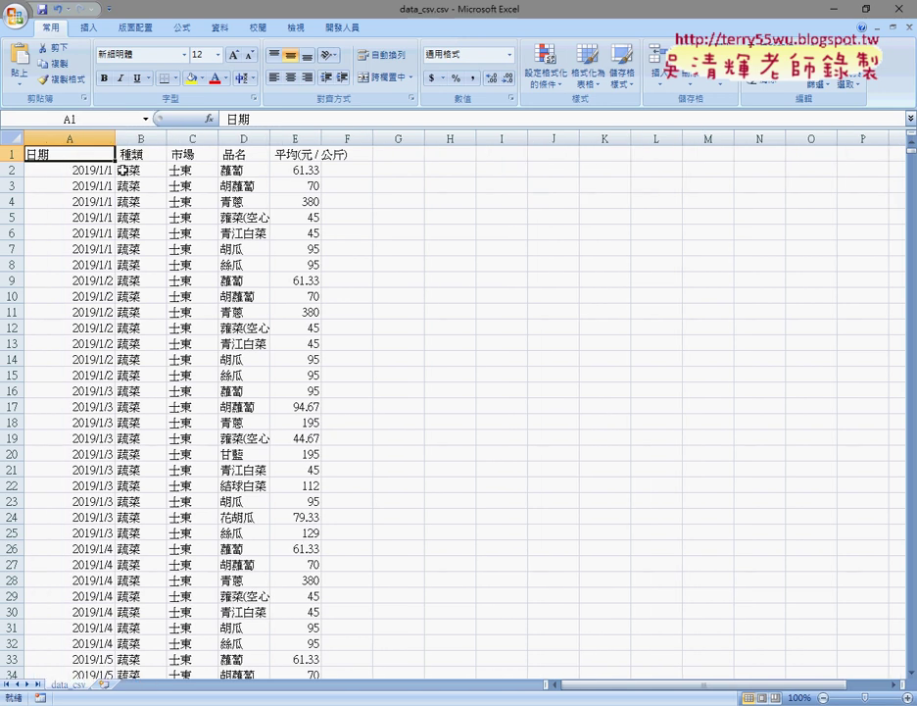
pyautogui.scroll(-12, 122, 313)
pyautogui.scroll(9, 118, 310)
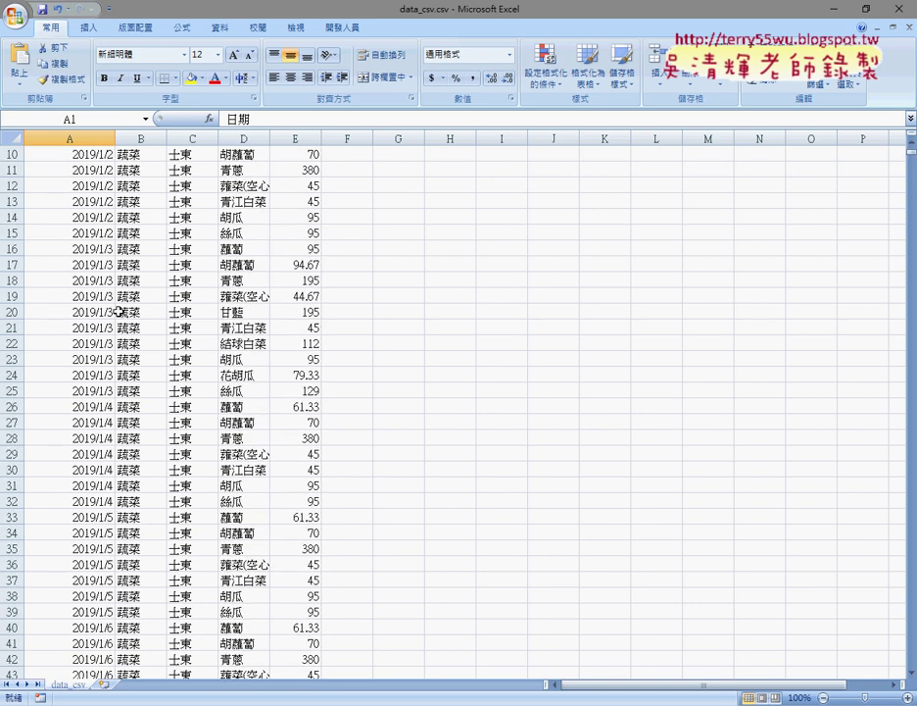
# - Look over the header row A1:E1, then the 日期 and 種類 columns, skimming the category records
pyautogui.scroll(3, 118, 310)
pyautogui.moveTo(71, 152); pyautogui.dragTo(278, 153)
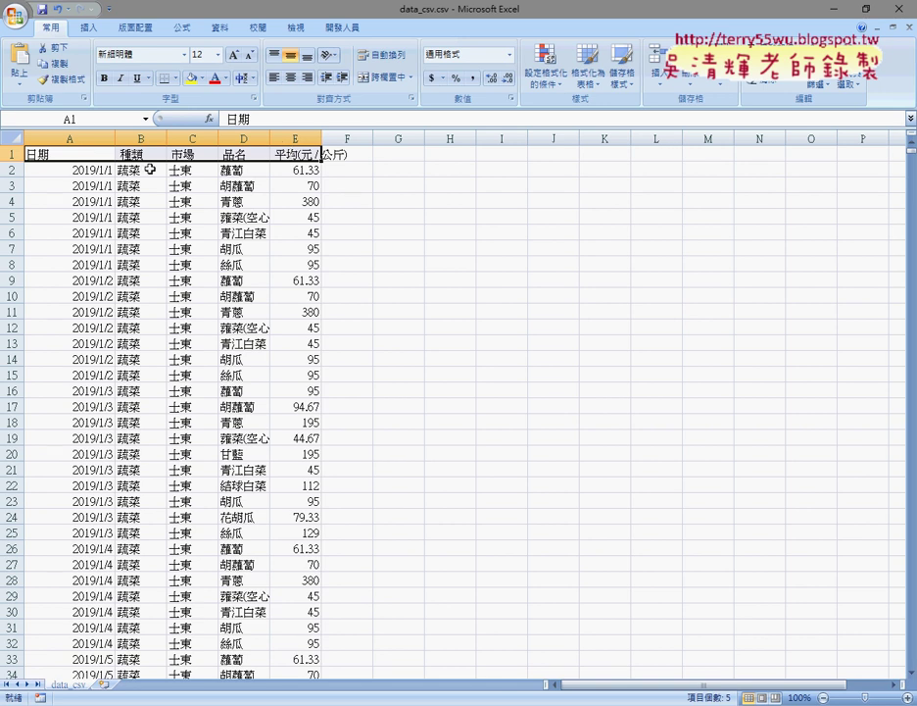
pyautogui.click(94, 134)
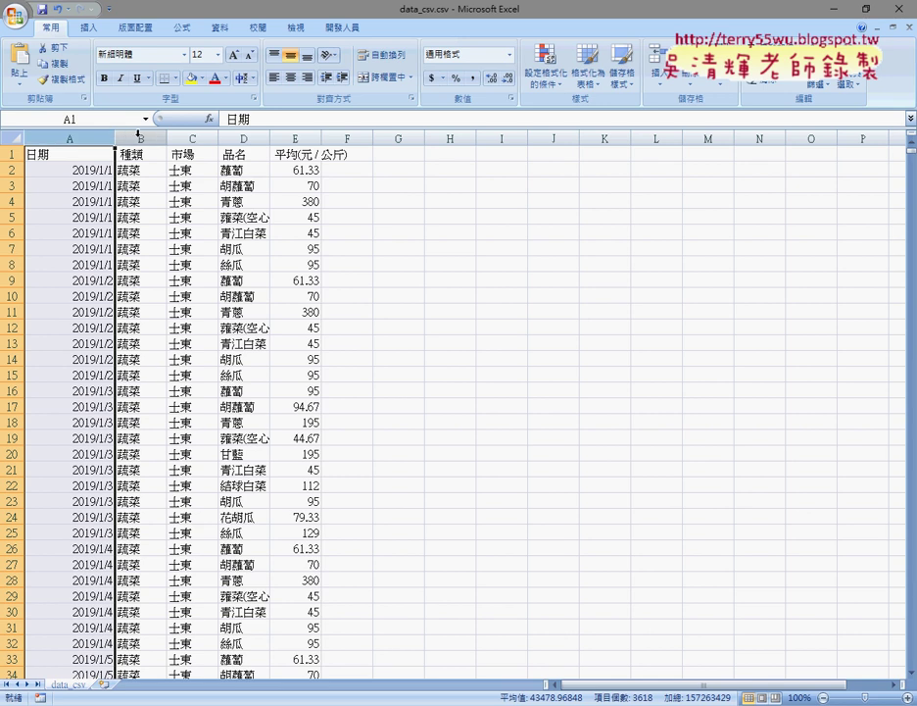
pyautogui.click(138, 136)
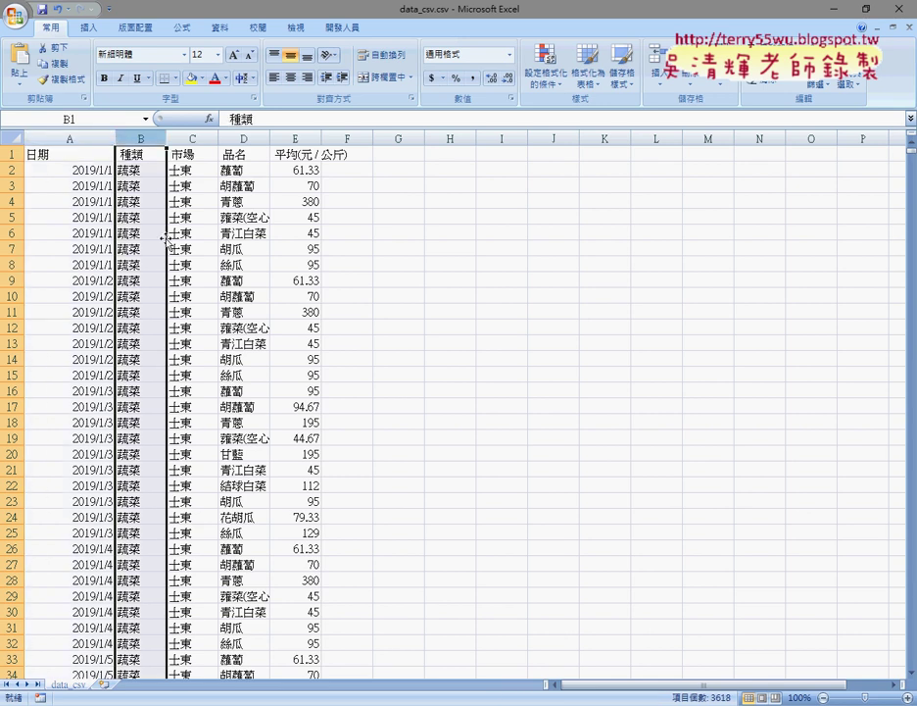
pyautogui.click(143, 168)
pyautogui.scroll(-8, 147, 236)
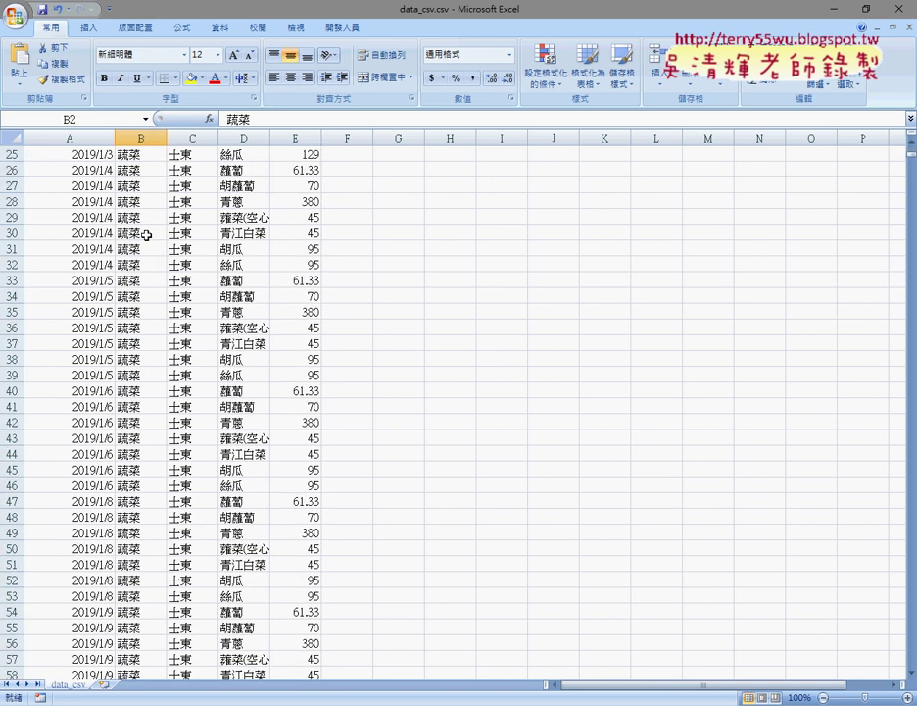
pyautogui.scroll(8, 147, 235)
# - Look over the 市場 and 品名 columns and auto-fit the 平均(元 / 公斤) column (E) to its contents
pyautogui.click(192, 139)
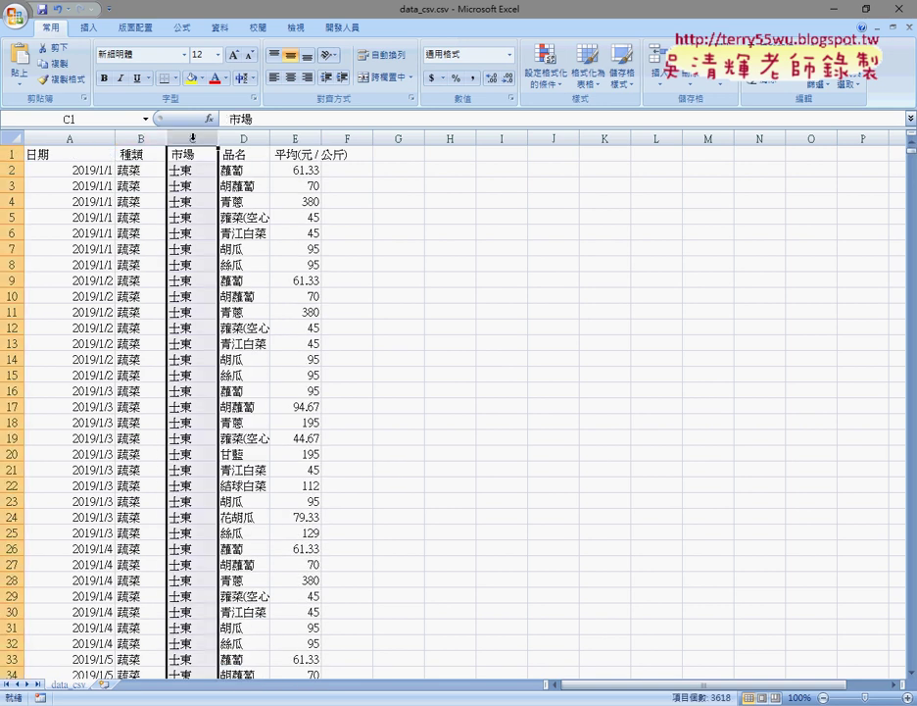
pyautogui.click(250, 138)
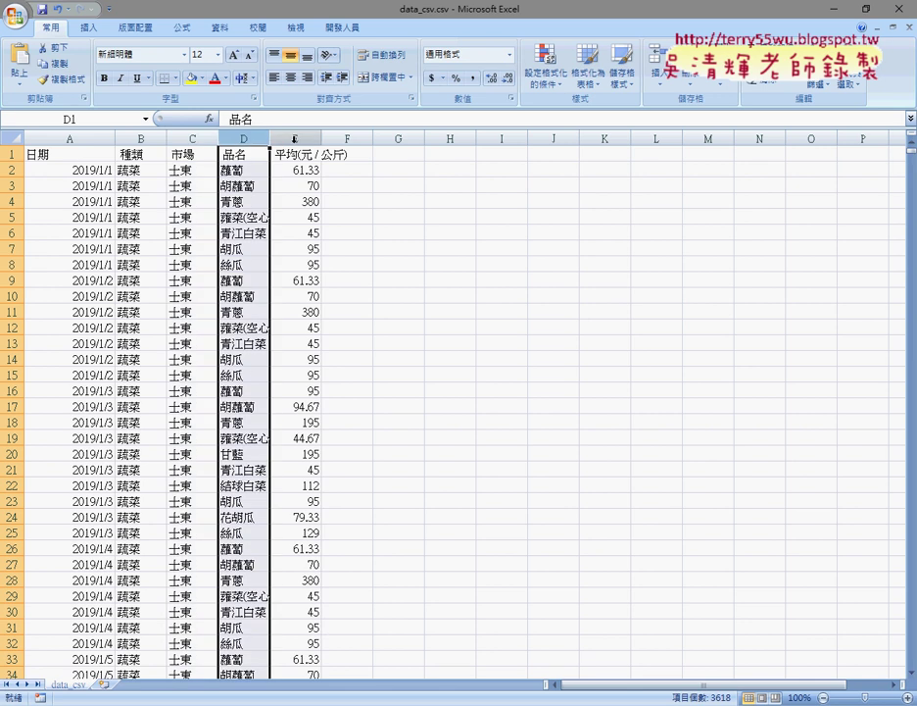
pyautogui.click(299, 138)
pyautogui.doubleClick(328, 139)
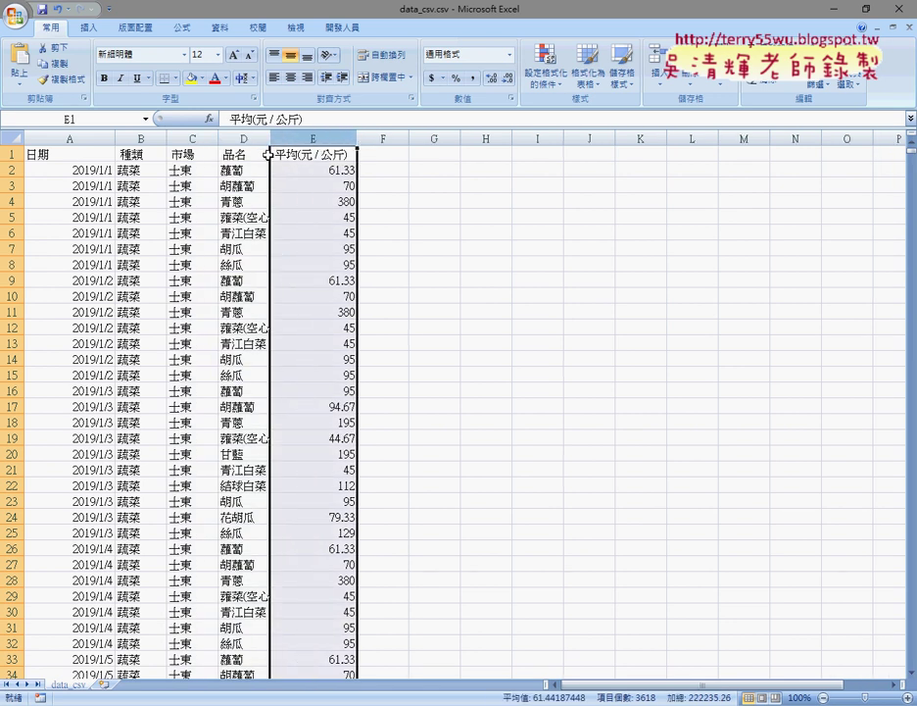
# - Turn on filtering for the data table from the 品名 header cell (D1)
pyautogui.click(258, 149)
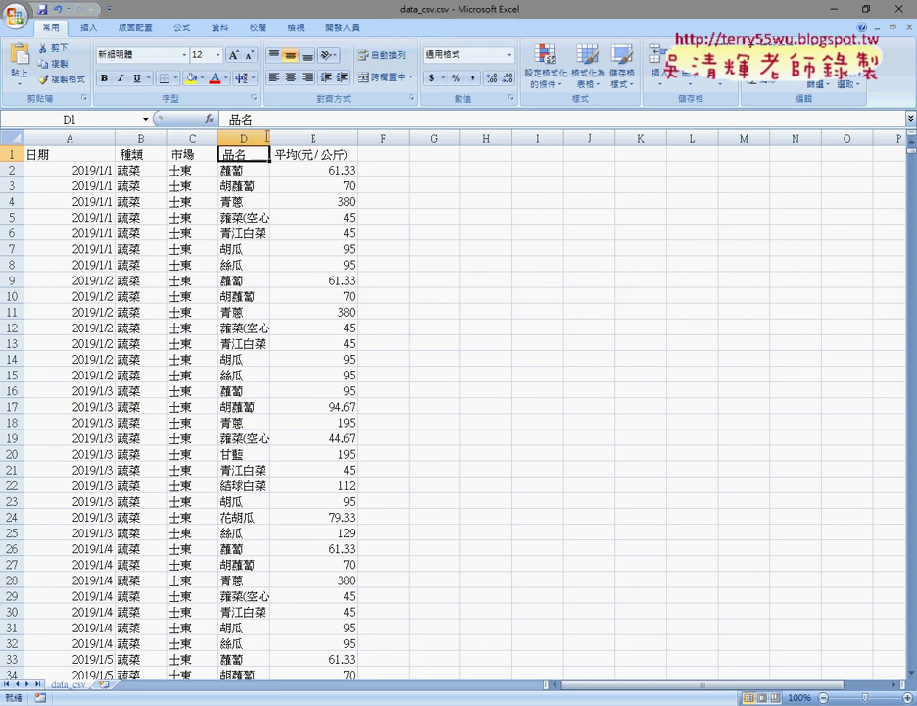
pyautogui.click(221, 30)
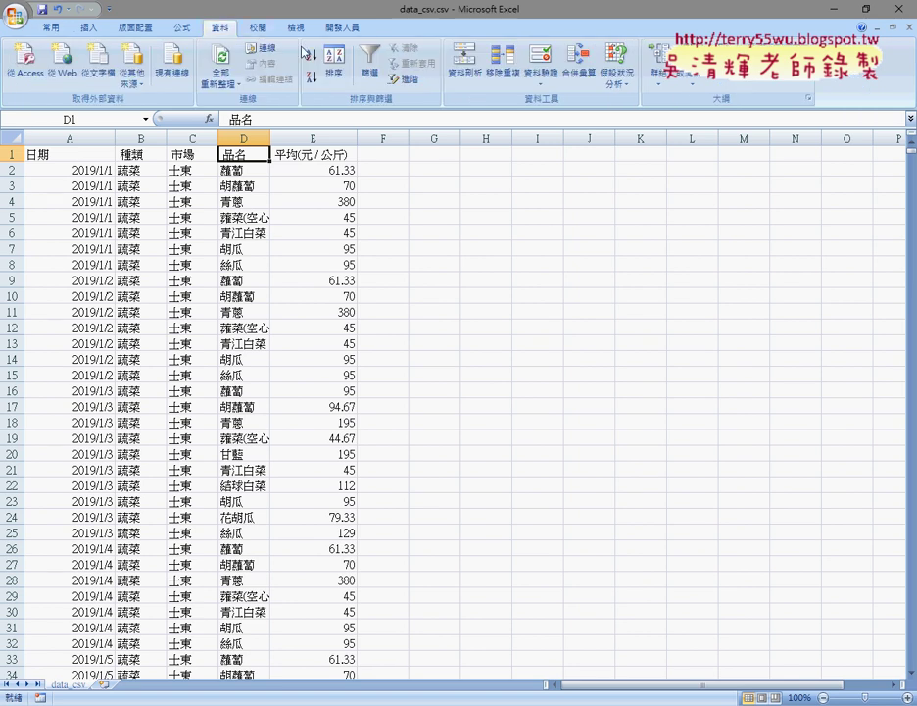
pyautogui.click(373, 70)
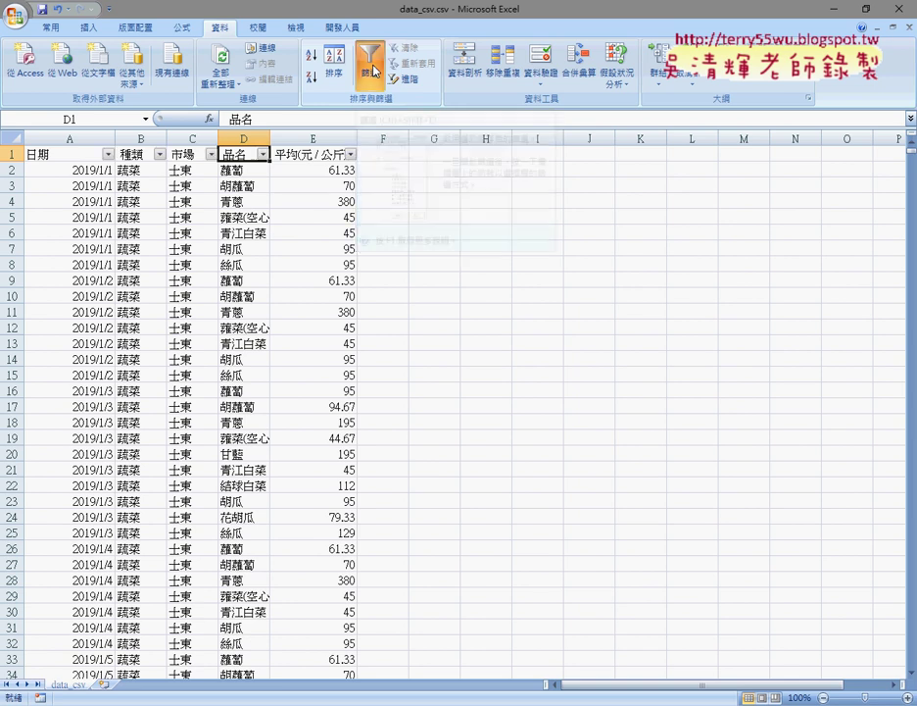
# - Filter the 品名 column with a contains (包含) text condition that keeps only the 青蔥 records
pyautogui.click(266, 155)
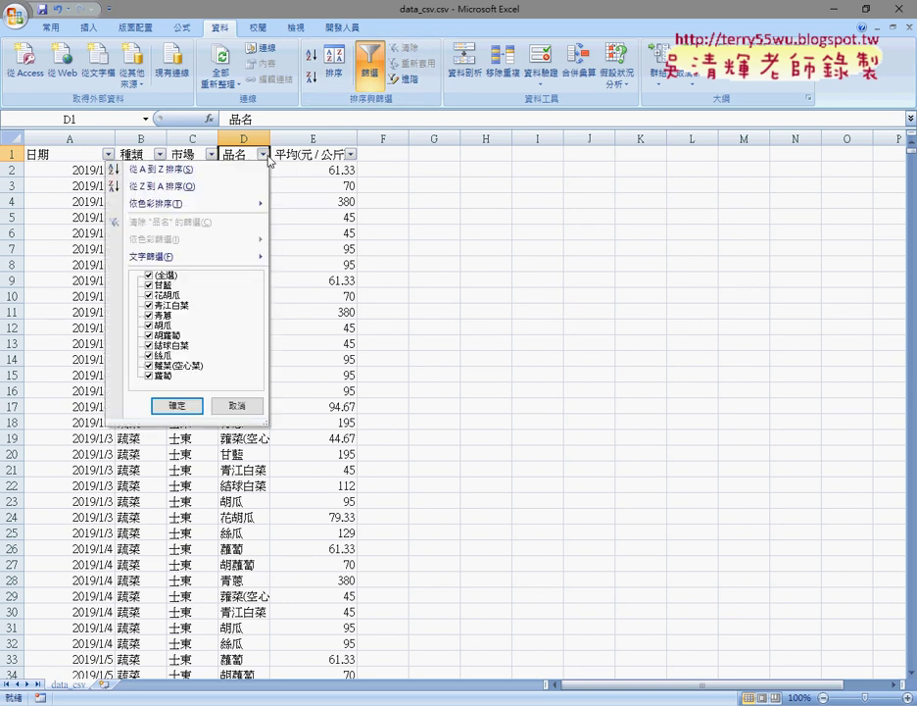
pyautogui.moveTo(129, 258)
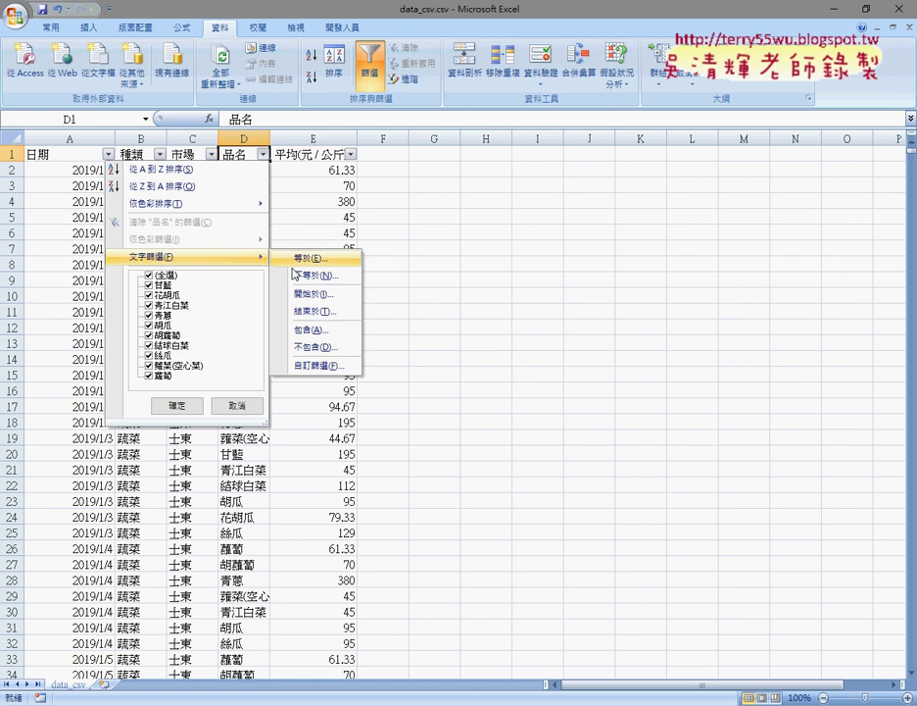
pyautogui.click(325, 334)
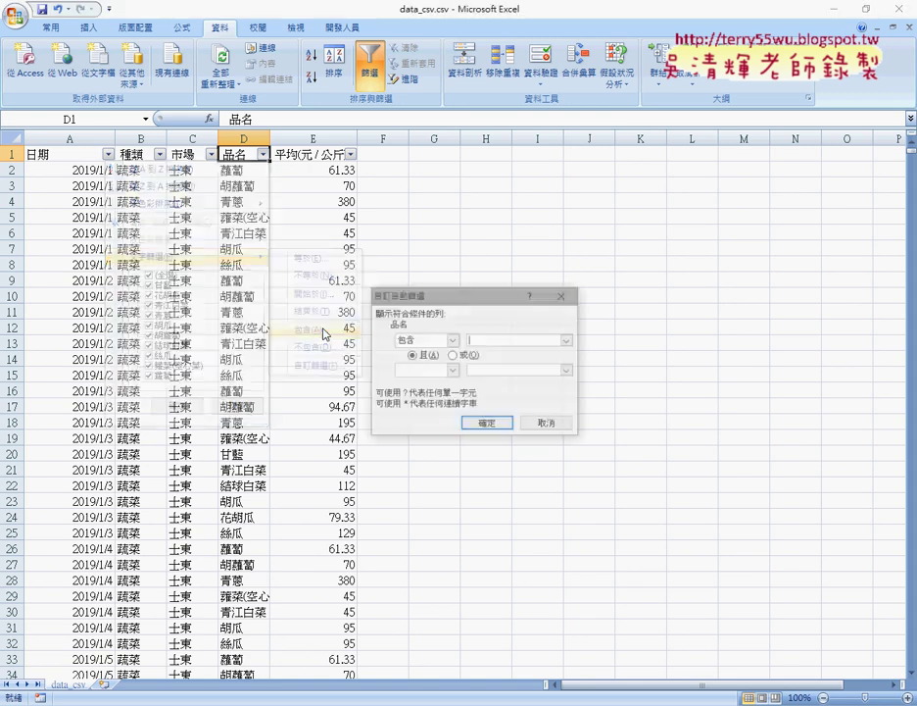
pyautogui.click(453, 340)
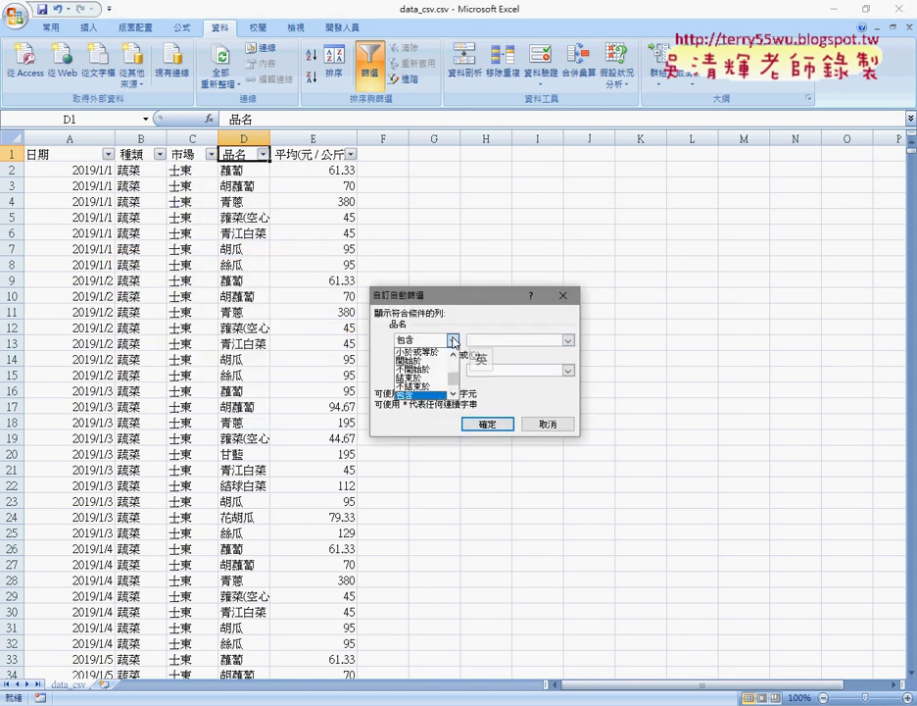
pyautogui.click(453, 340)
pyautogui.click(476, 337)
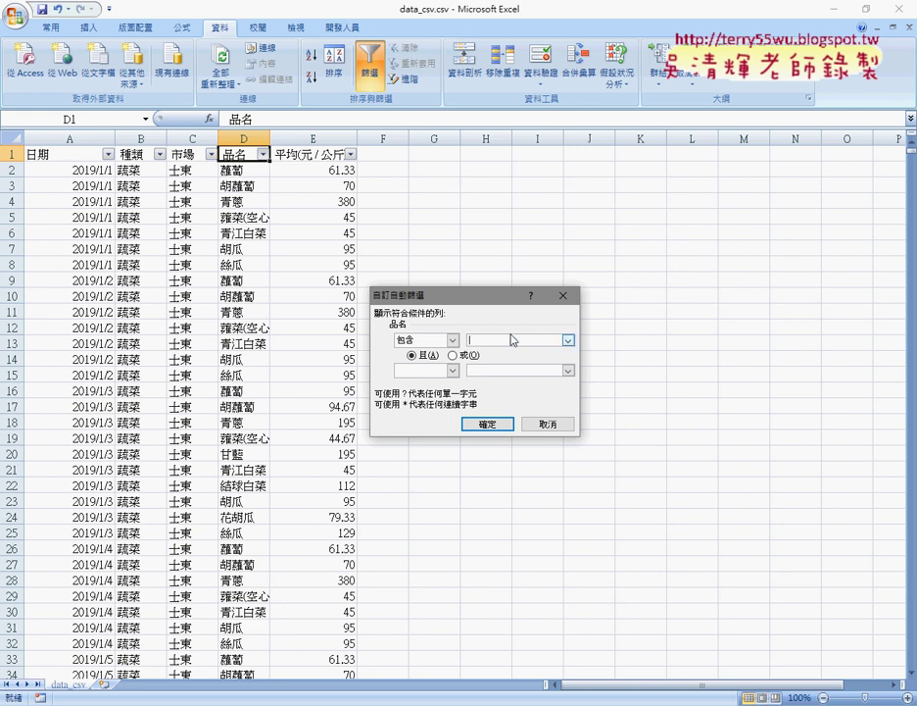
pyautogui.write('清ㄎㄨㄥ')
pyautogui.press('space')
pyautogui.click(490, 424)
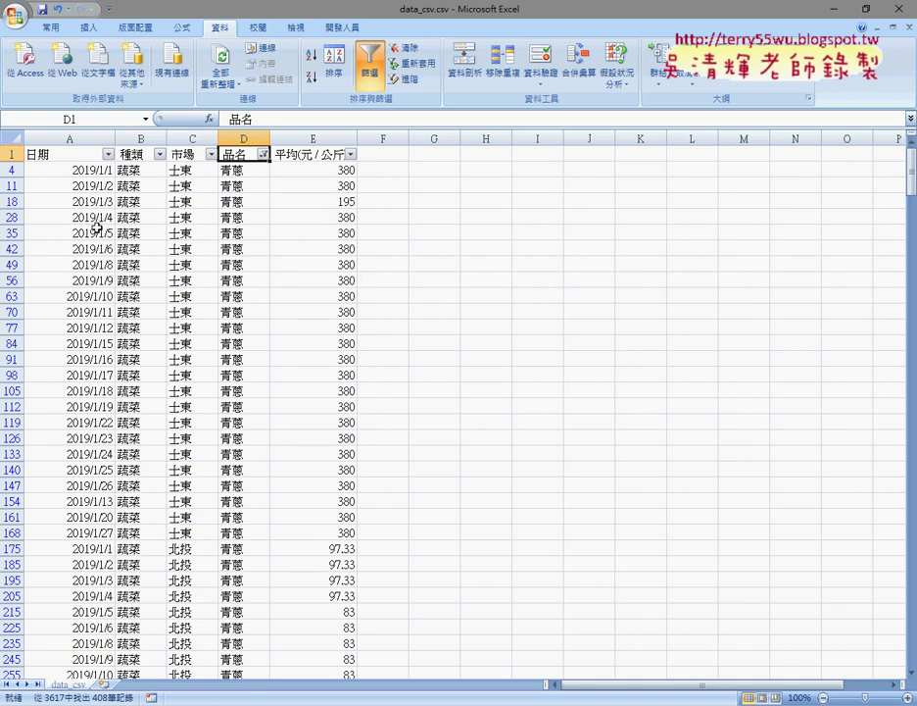
# - Compare the 士東 market's 青蔥 price on 2019/1/3 with its prices on the other dates
pyautogui.click(337, 202)
pyautogui.click(94, 202)
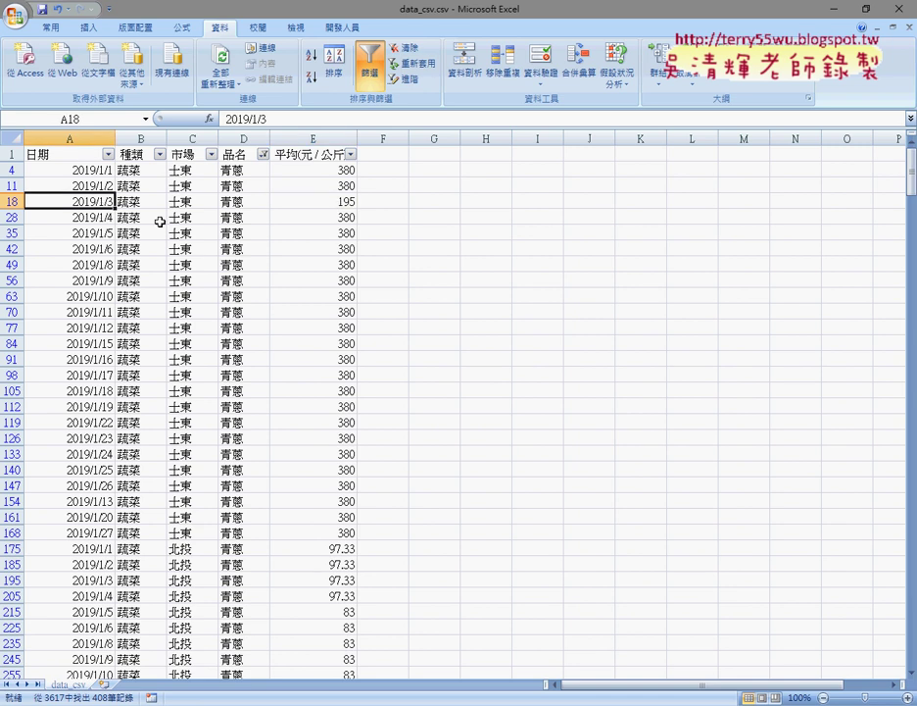
pyautogui.click(324, 207)
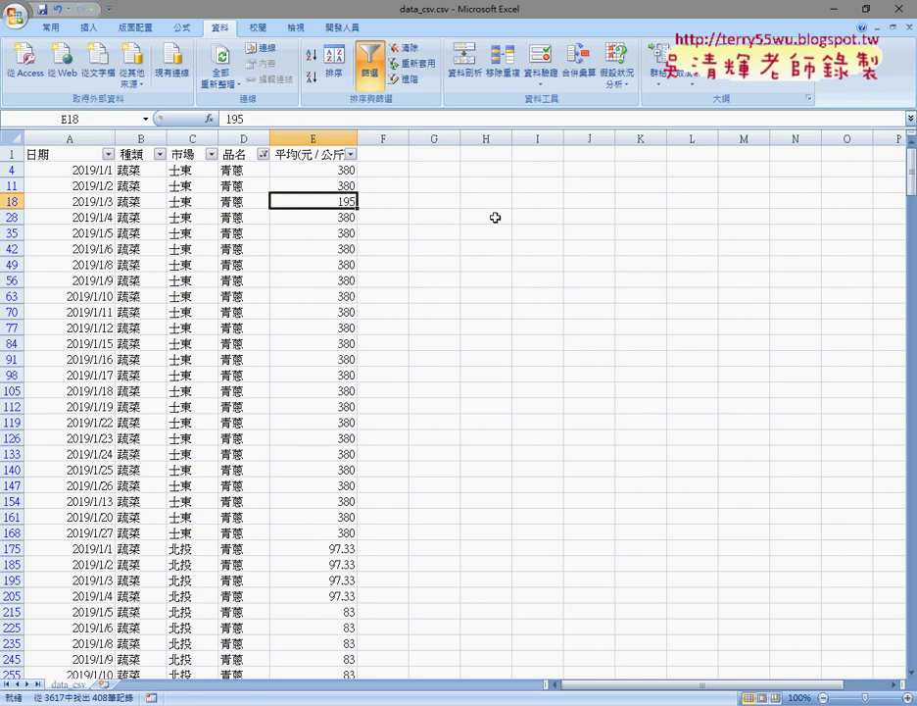
pyautogui.click(340, 217)
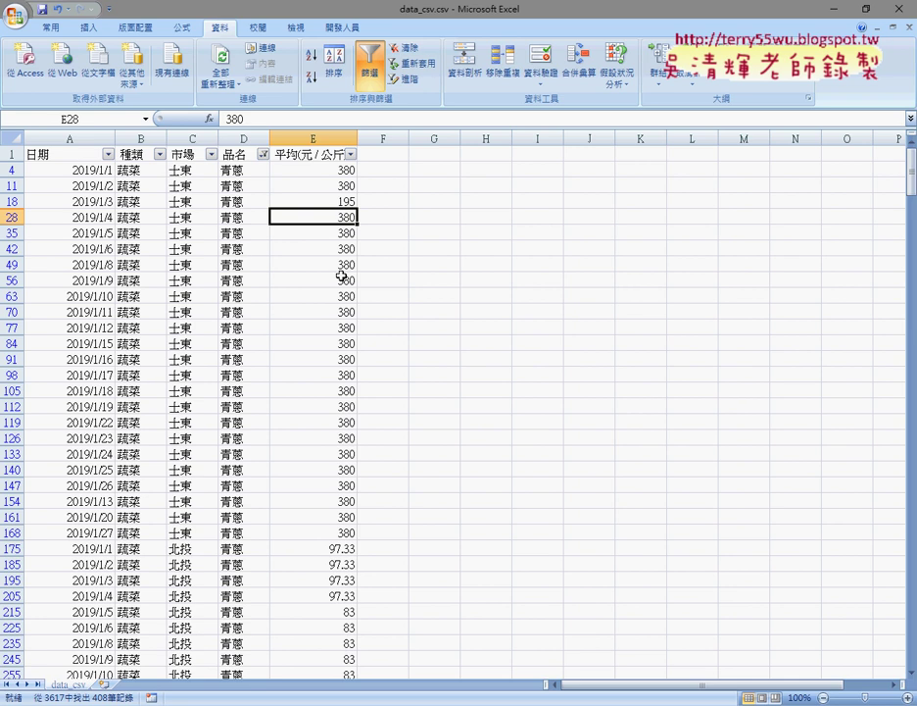
pyautogui.scroll(-4, 340, 289)
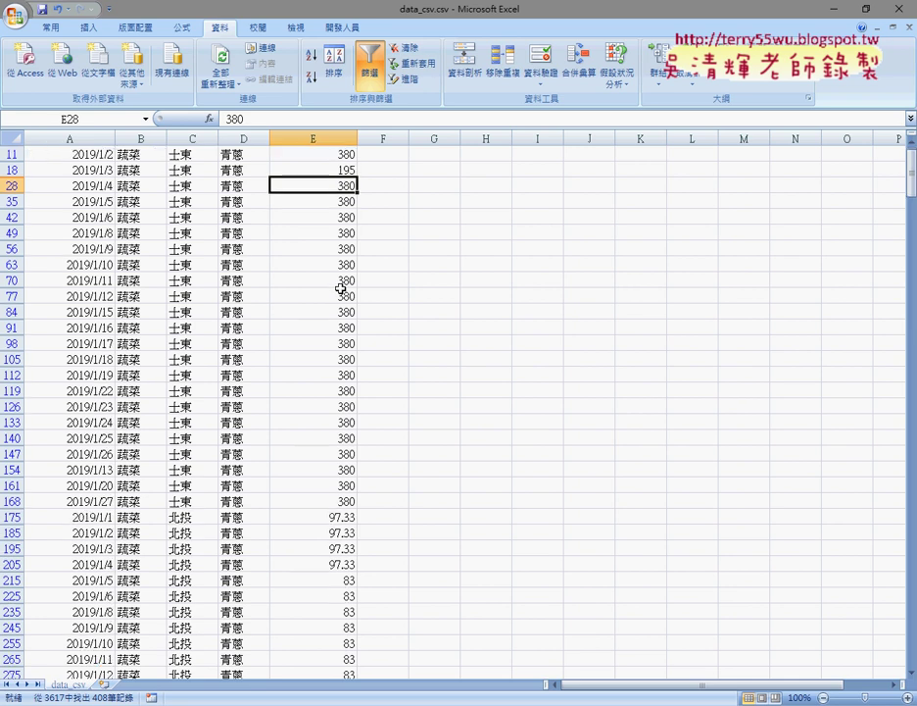
pyautogui.scroll(-1, 340, 289)
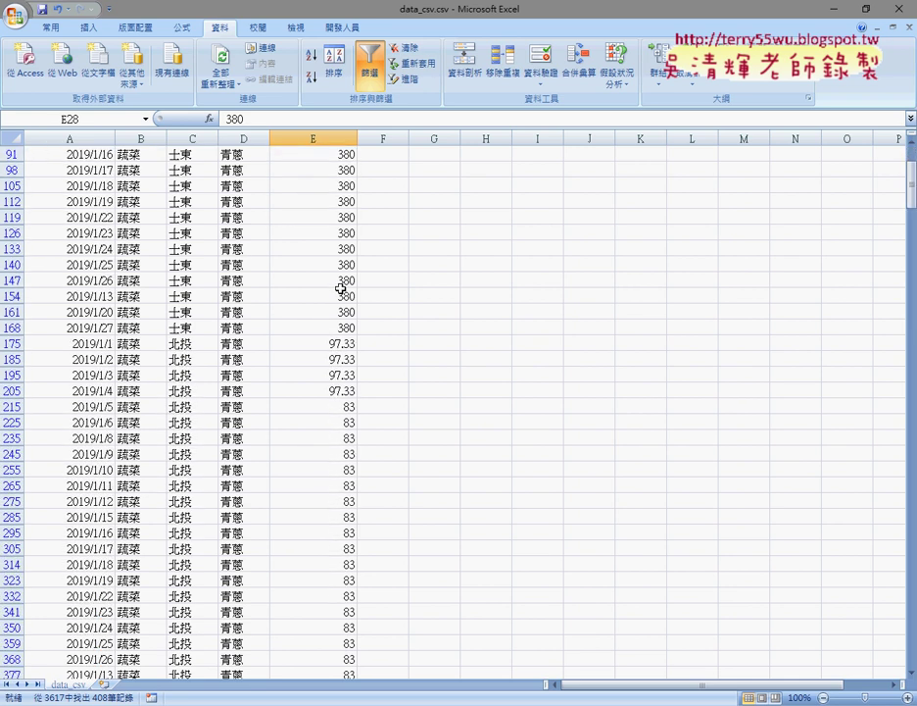
# - Compare the 青蔥 prices of the 士東 and 北投 markets where their records meet, and return to the list's beginning
pyautogui.click(196, 342)
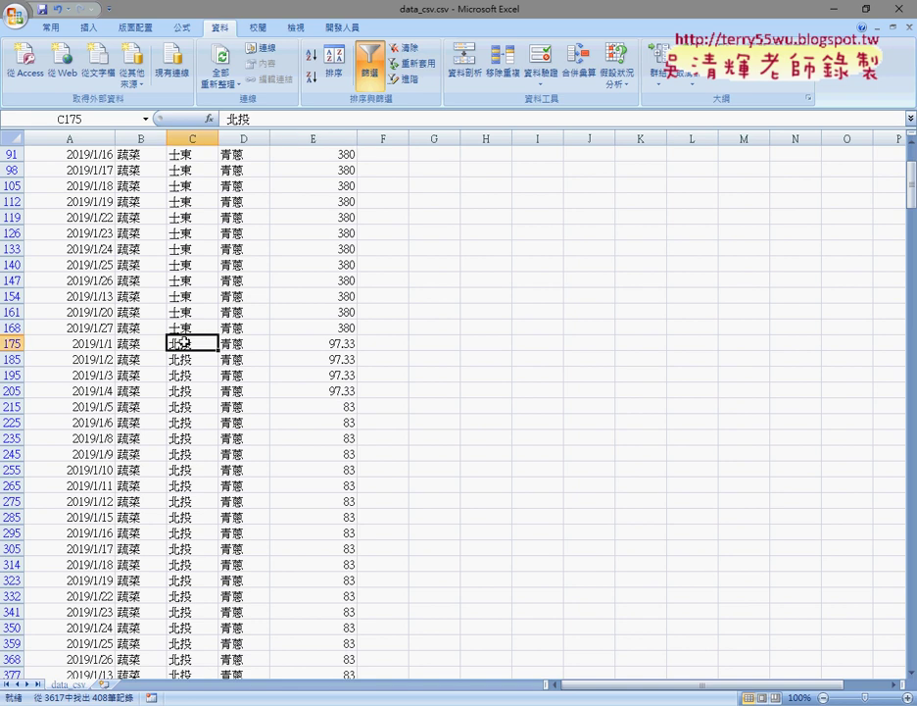
pyautogui.click(188, 331)
pyautogui.click(193, 340)
pyautogui.click(362, 343)
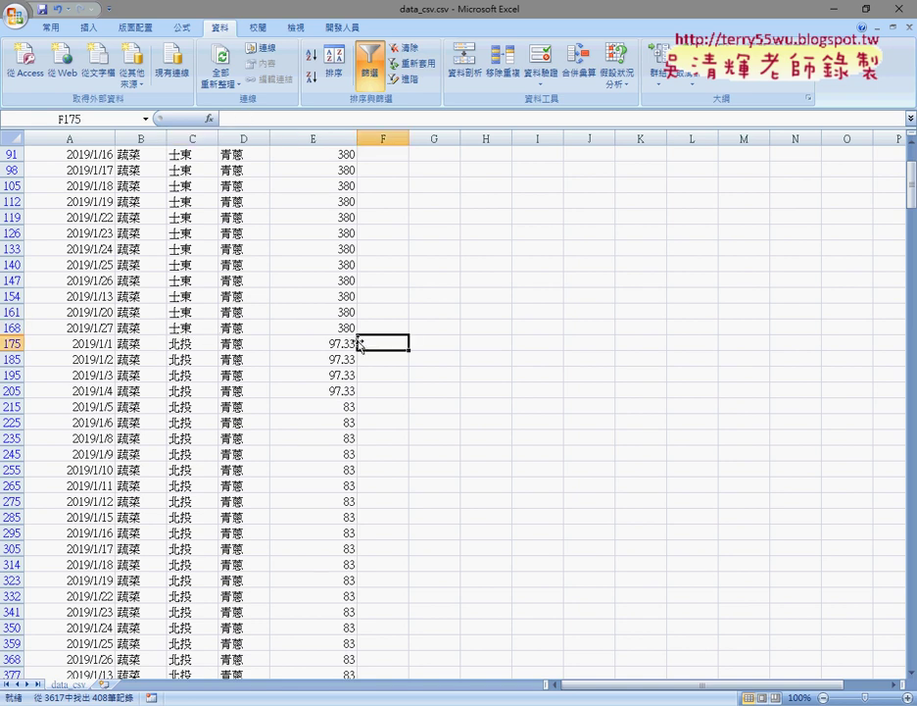
pyautogui.click(330, 329)
pyautogui.click(333, 345)
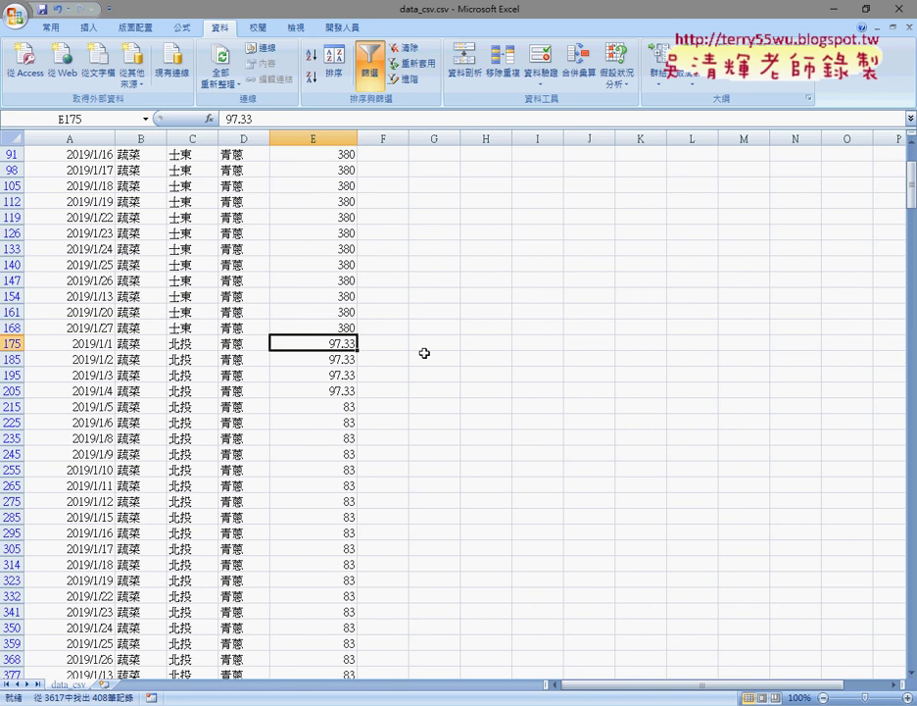
pyautogui.scroll(5, 424, 353)
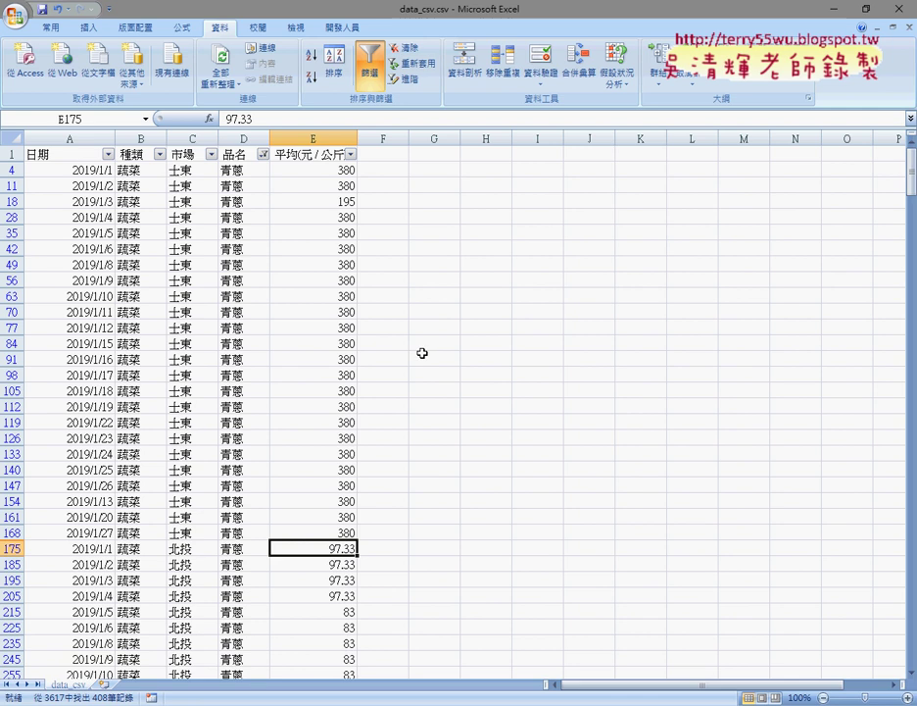
# - Sort the filtered 青蔥 records by average price in ascending order and check the cheapest and most expensive records
pyautogui.click(306, 158)
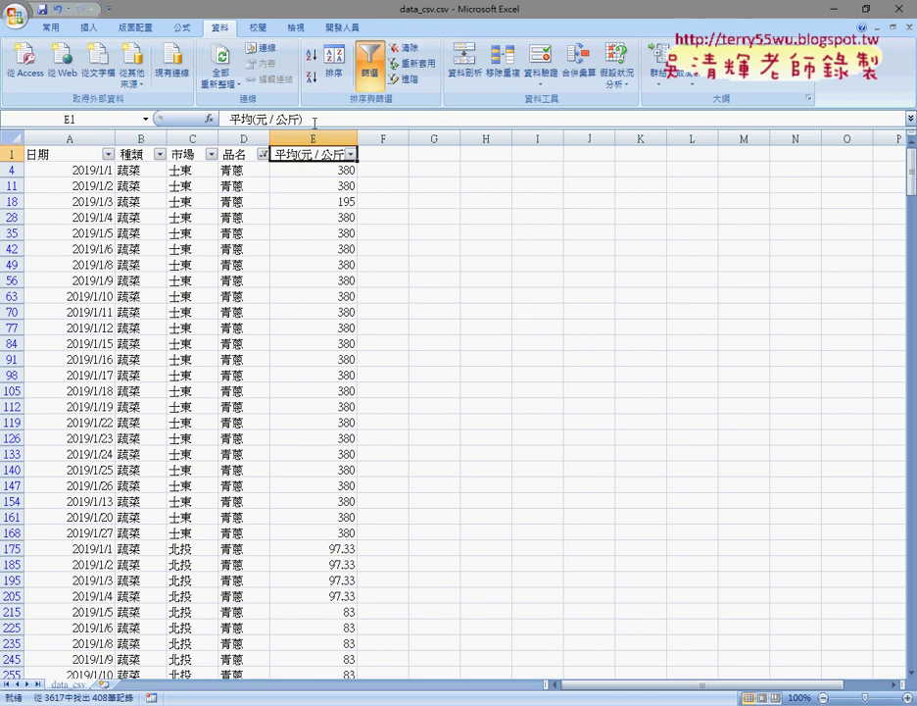
pyautogui.click(311, 65)
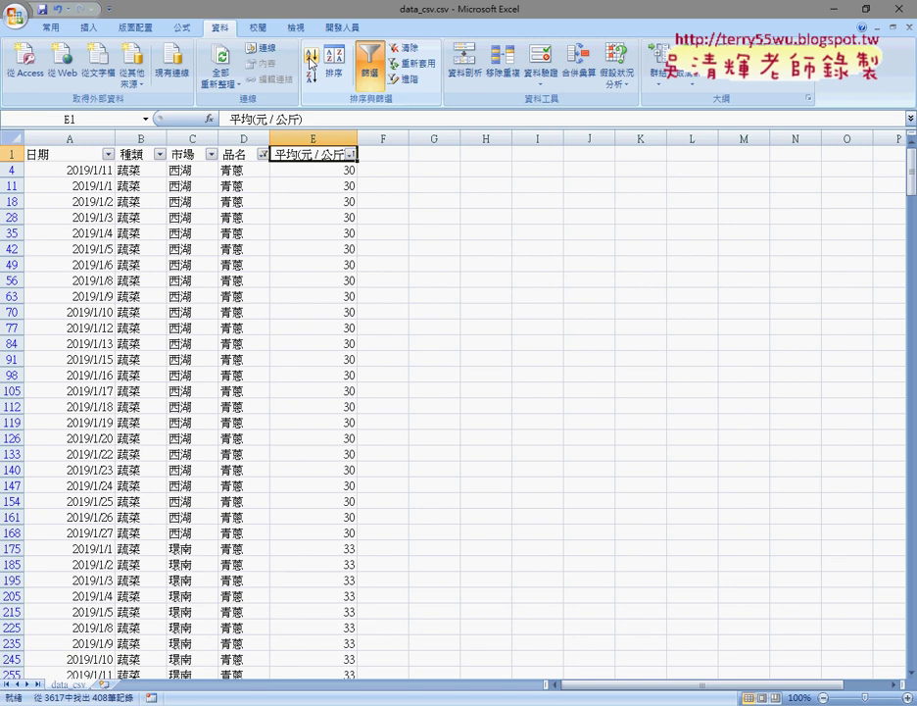
pyautogui.click(186, 170)
pyautogui.click(309, 170)
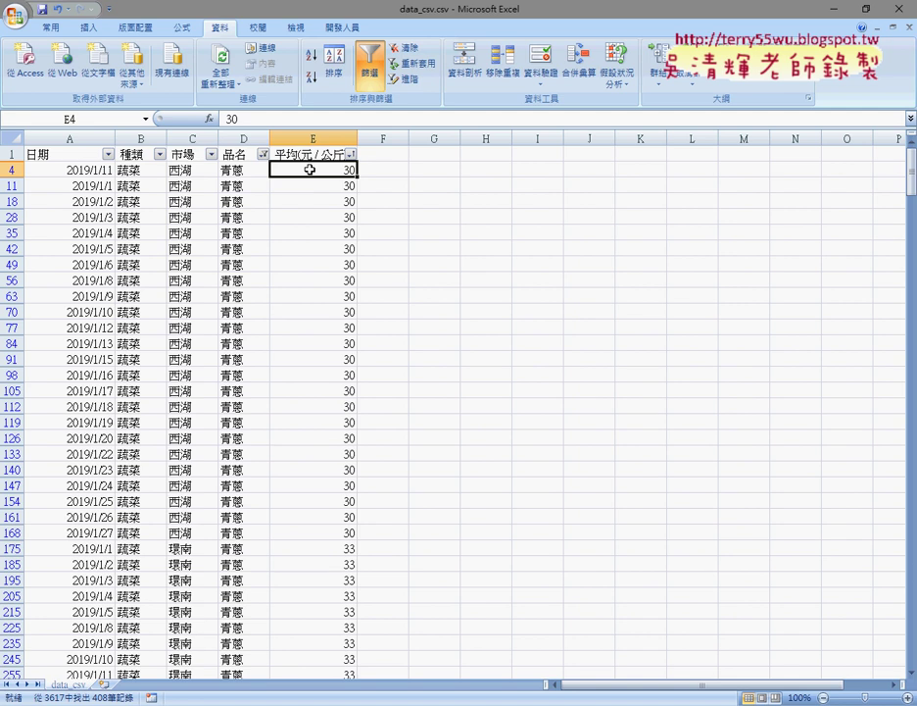
pyautogui.hotkey('ctrl', 'Down')
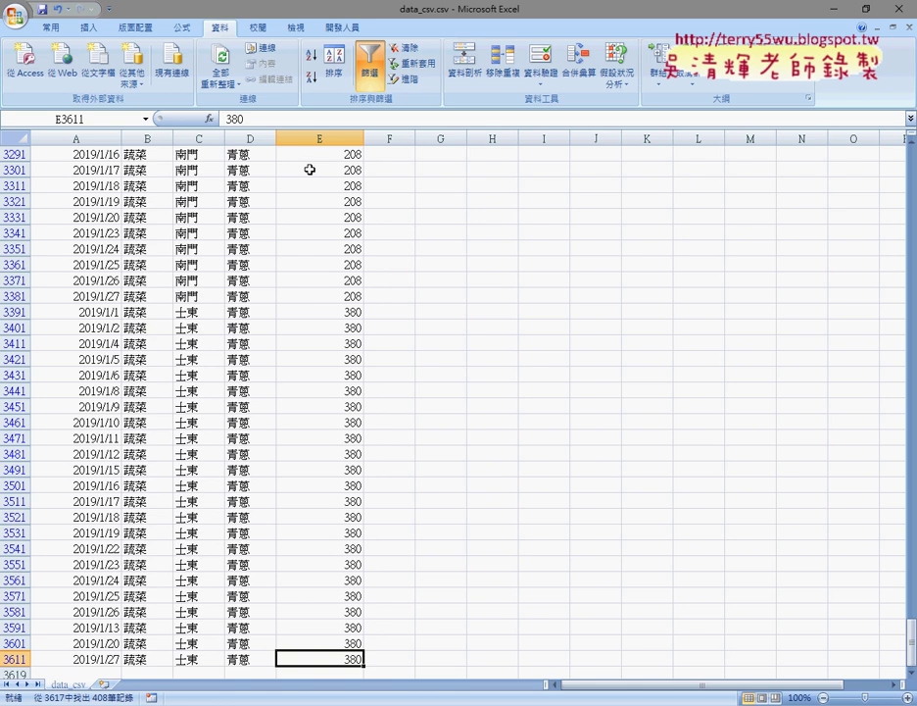
pyautogui.hotkey('ctrl', 'Up')
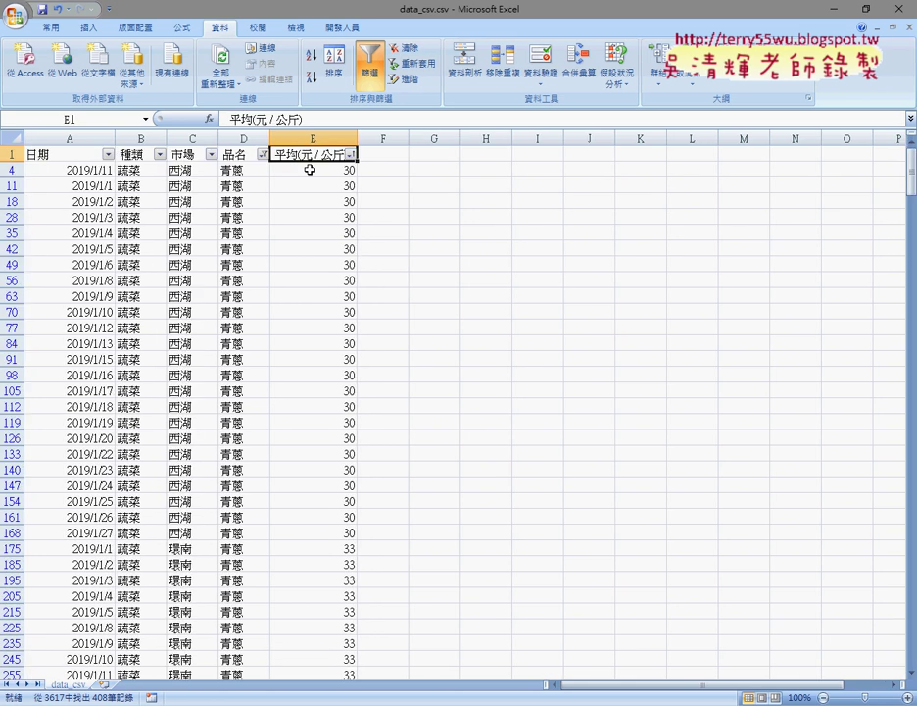
# - Walk down the sorted price column through the 西湖, 環南 and 興隆 records and return to its header cell
pyautogui.press('Down')
pyautogui.press('Down')
pyautogui.press('Down')
pyautogui.press('Down')
pyautogui.press('Down')
pyautogui.press('Down')
pyautogui.press('Down')
pyautogui.press('Down')
pyautogui.press('Down')
pyautogui.press('Down')
pyautogui.press('Down')
pyautogui.press('Down')
pyautogui.press('Down')
pyautogui.press('Down')
pyautogui.press('Down')
pyautogui.press('Down')
pyautogui.press('Down')
pyautogui.press('Down')
pyautogui.press('Down')
pyautogui.press('Down')
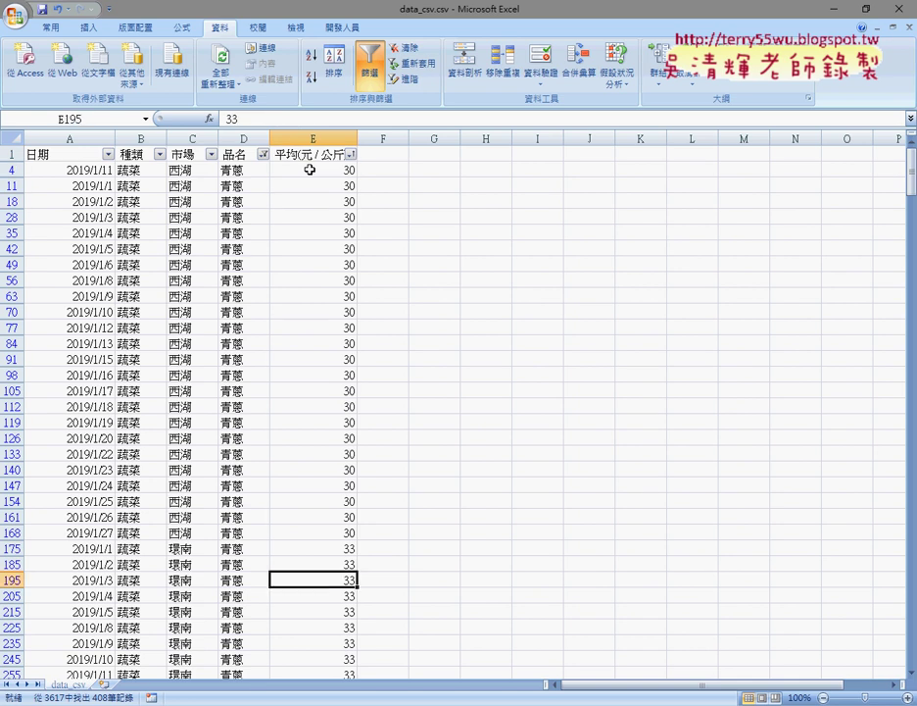
pyautogui.press('Down')
pyautogui.press('Down')
pyautogui.press('Down')
pyautogui.press('Down')
pyautogui.press('Down')
pyautogui.press('Down')
pyautogui.press('Down')
pyautogui.press('Down')
pyautogui.press('Down')
pyautogui.press('Down')
pyautogui.press('Down')
pyautogui.press('Down')
pyautogui.press('Down')
pyautogui.press('Down')
pyautogui.press('Down')
pyautogui.press('Down')
pyautogui.press('Down')
pyautogui.press('Down')
pyautogui.press('Down')
pyautogui.press('Down')
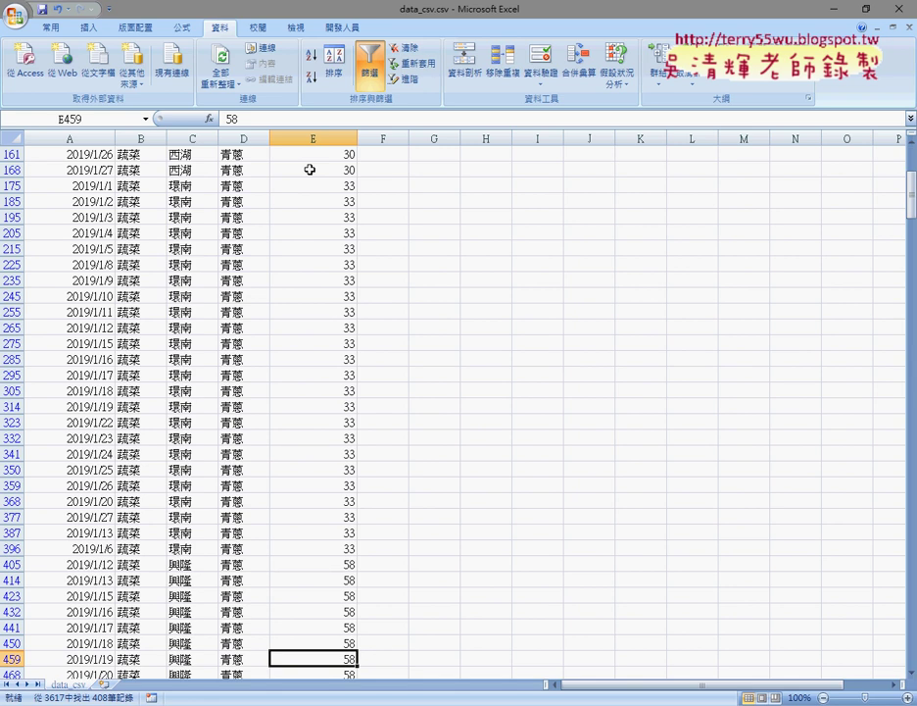
pyautogui.hotkey('ctrl', 'Up')
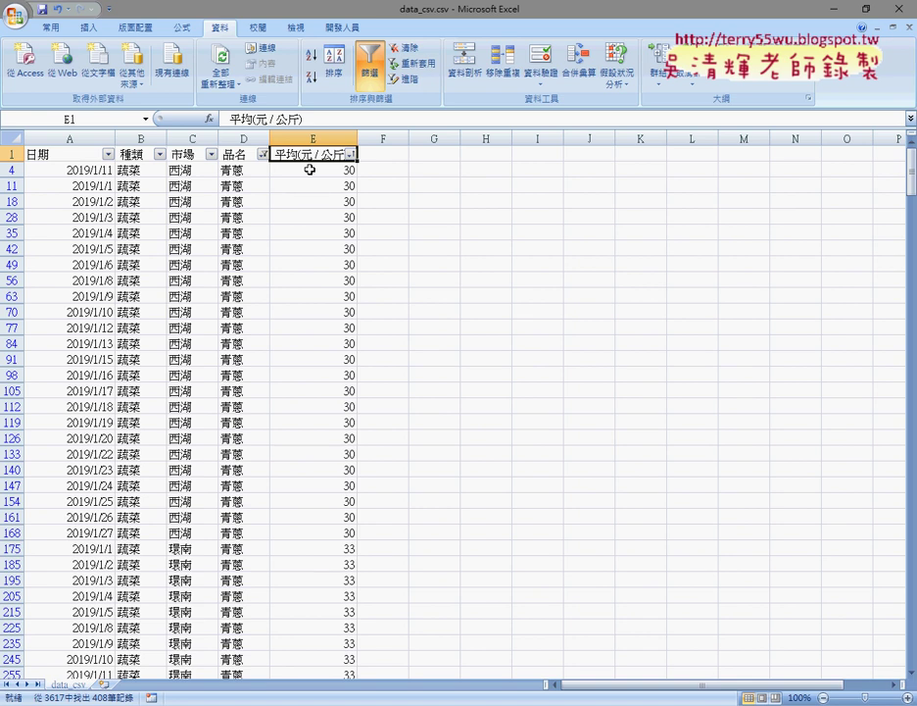
# - Turn off the filter to show all records and minimise Excel to return to the dataset page in Chrome
pyautogui.click(370, 61)
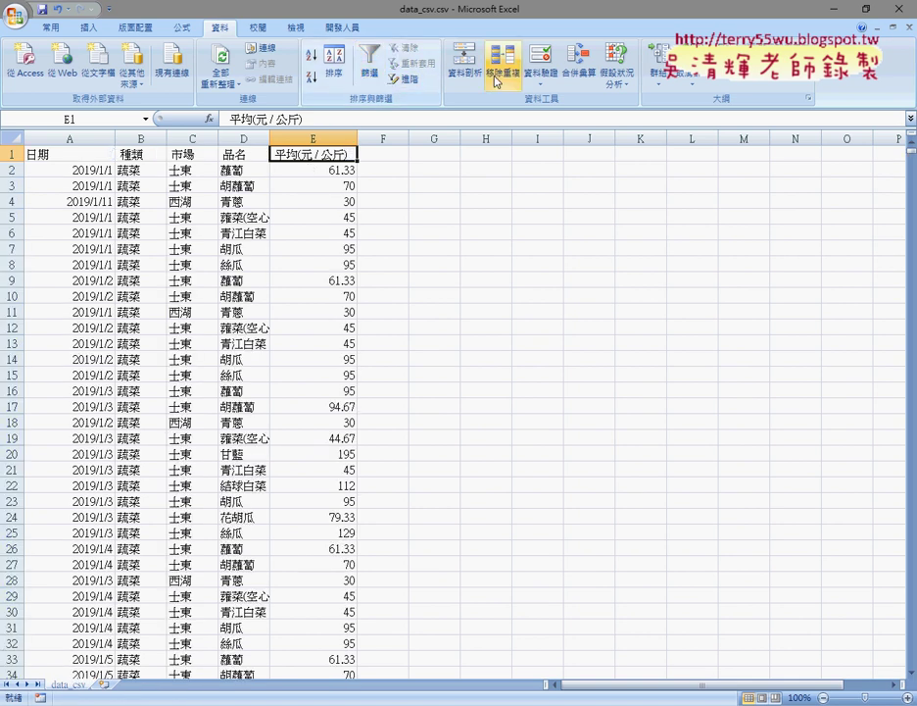
pyautogui.click(838, 10)
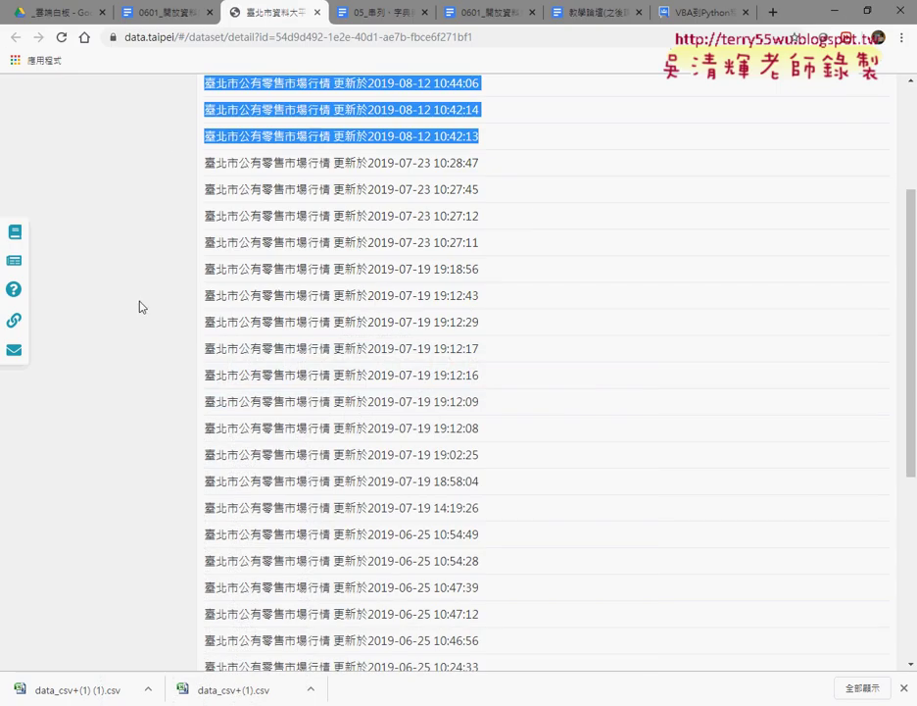
# - Switch to Eclipse and highlight the sqlite3 and requests modules in the script's import line, adjusting the Package Explorer's width
pyautogui.hotkey('alt', 'Tab')
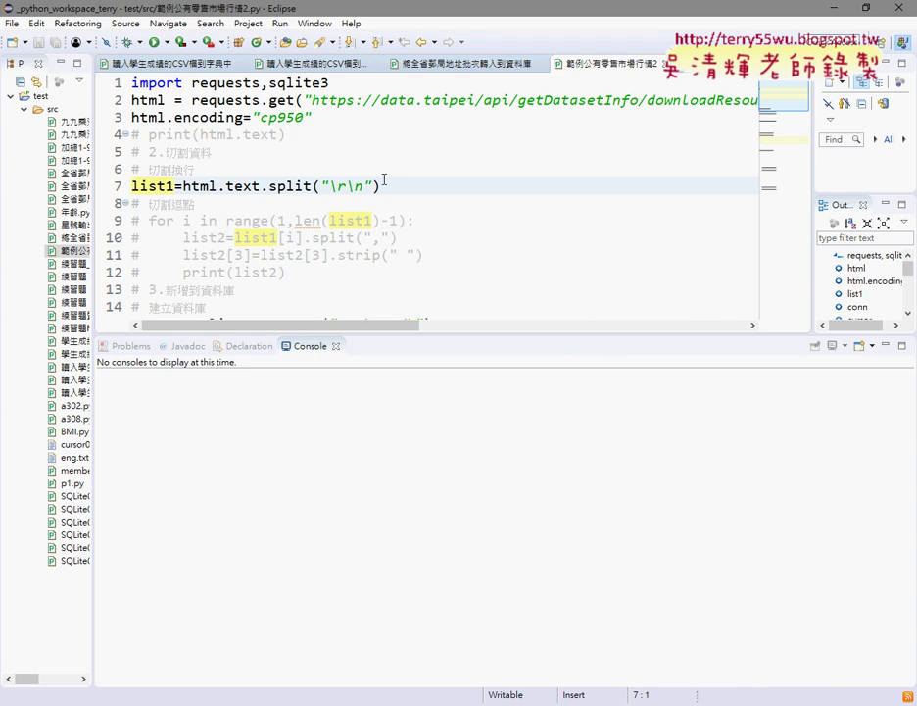
pyautogui.moveTo(332, 85); pyautogui.dragTo(269, 86)
pyautogui.moveTo(95, 227); pyautogui.dragTo(142, 227)
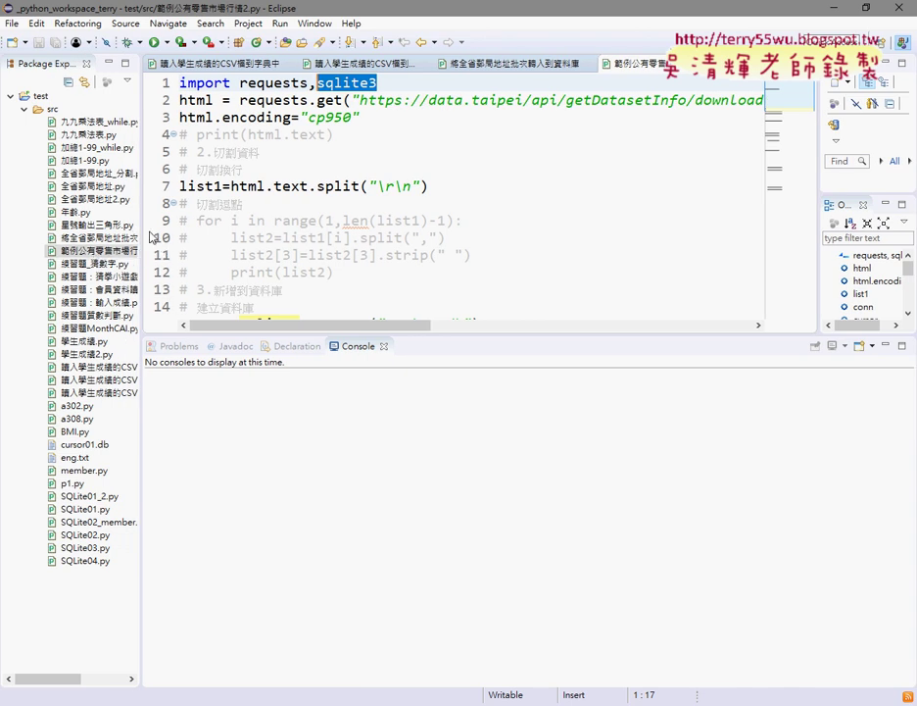
pyautogui.moveTo(142, 211); pyautogui.dragTo(98, 211)
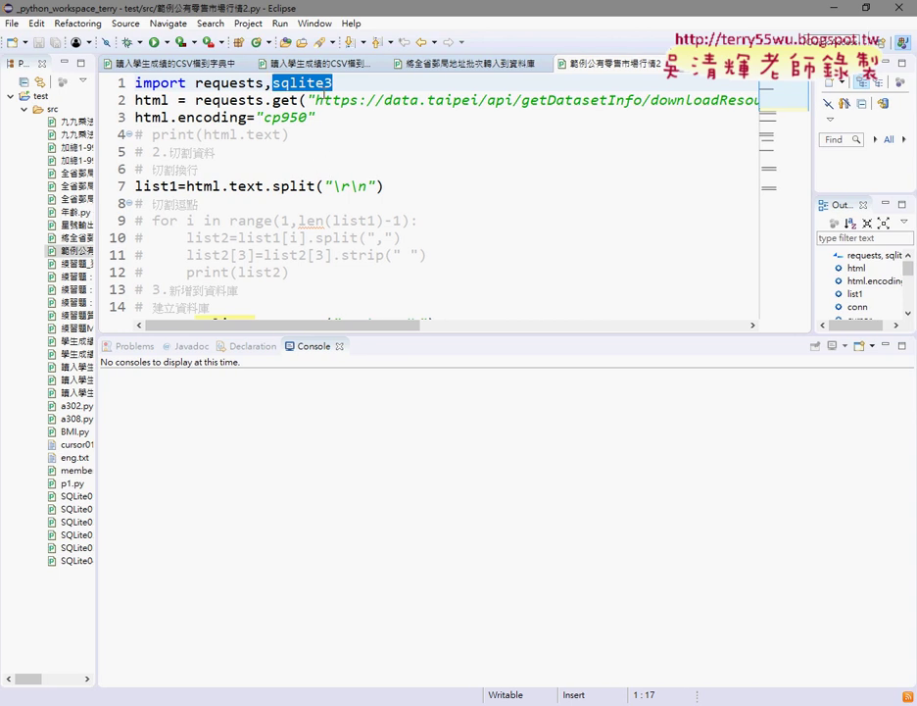
pyautogui.click(194, 83)
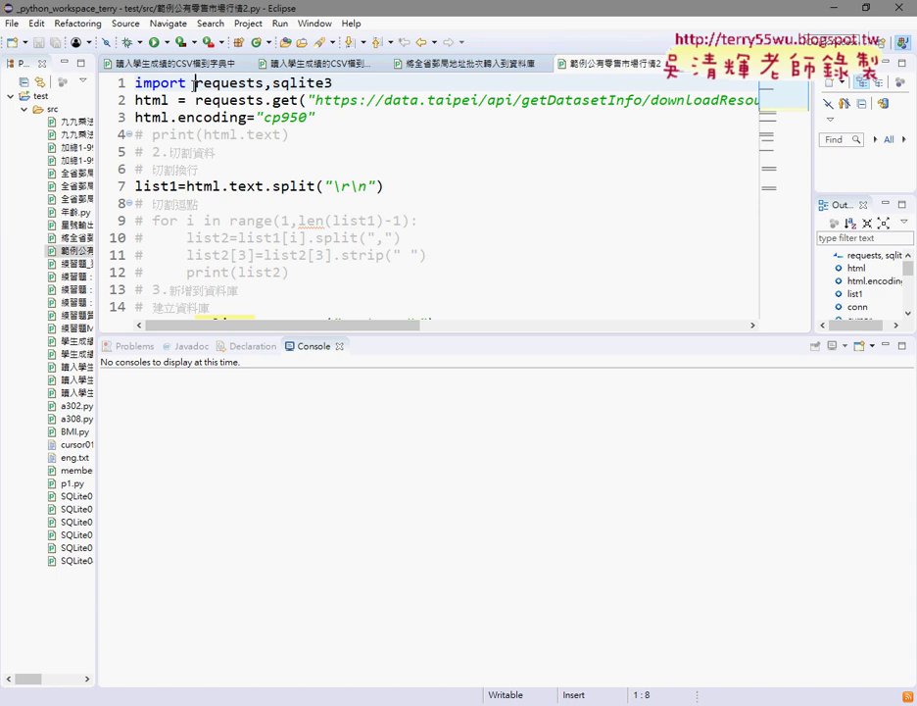
pyautogui.moveTo(194, 84); pyautogui.dragTo(261, 85)
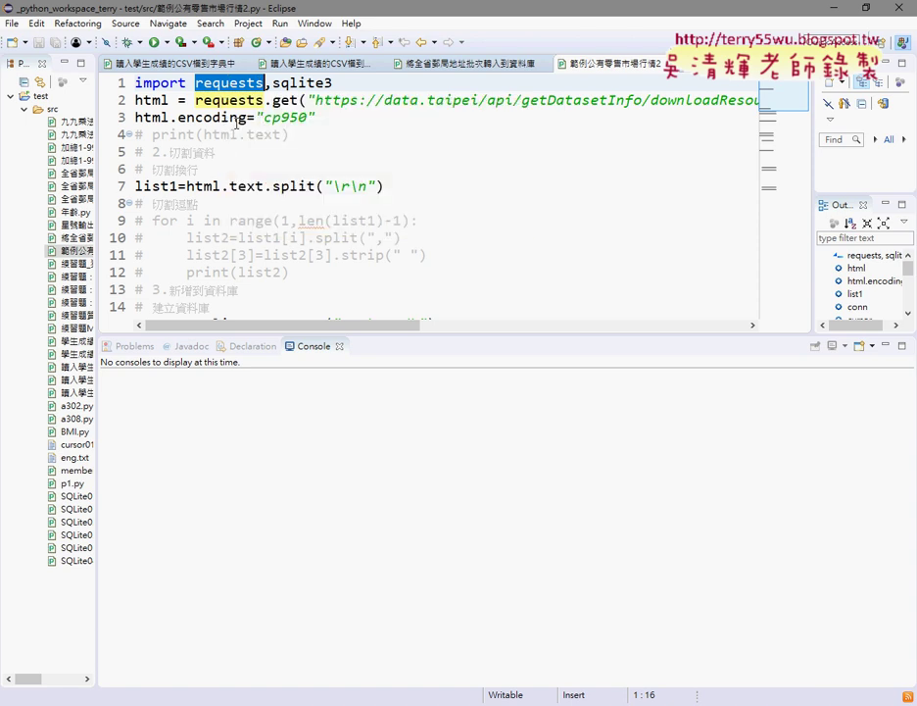
# - Highlight the .get call and its complete data.taipei download URL in line 2 of the script
pyautogui.click(266, 101)
pyautogui.moveTo(265, 101); pyautogui.dragTo(297, 101)
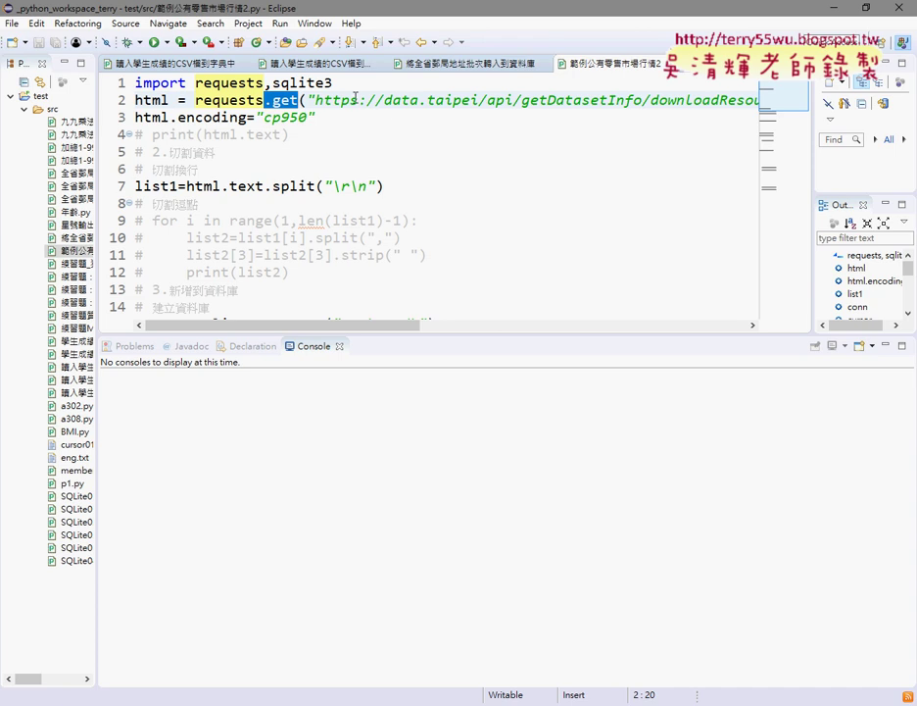
pyautogui.moveTo(316, 101); pyautogui.dragTo(742, 100)
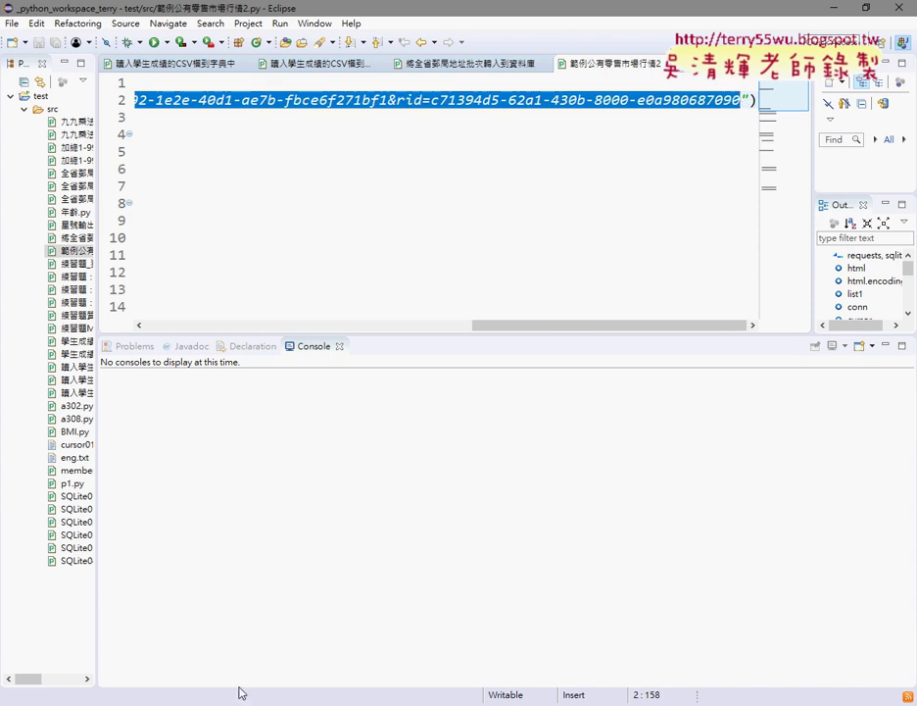
# - Switch to the dataset page in Chrome, preview the 0101~0714 resource and highlight its data access URL (資料存取網址)
pyautogui.hotkey('alt', 'Tab')
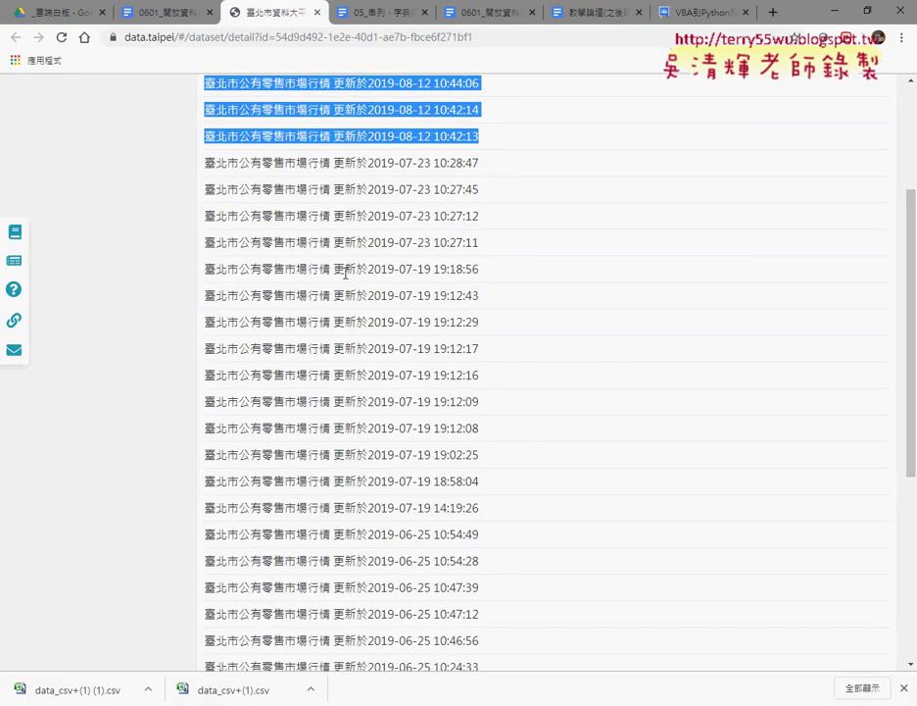
pyautogui.scroll(5, 166, 92)
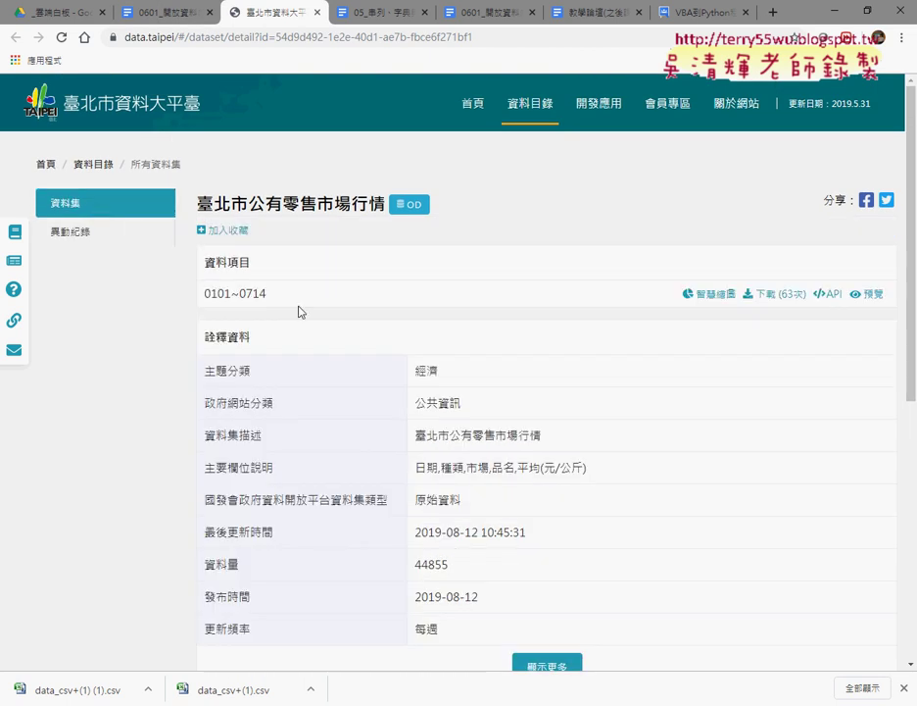
pyautogui.scroll(-1, 392, 331)
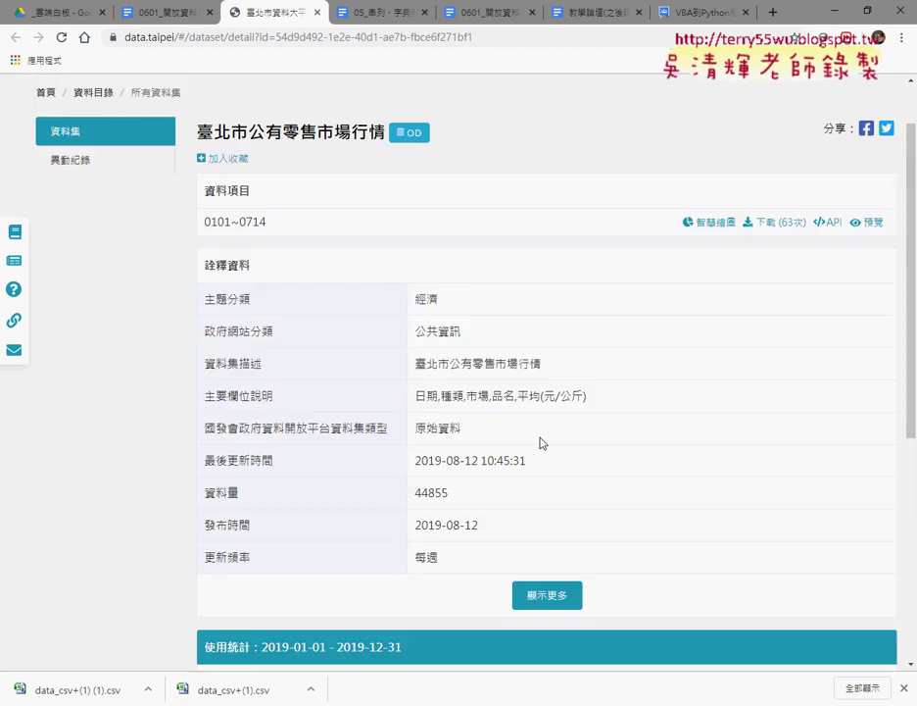
pyautogui.click(882, 222)
pyautogui.moveTo(628, 363); pyautogui.dragTo(290, 343)
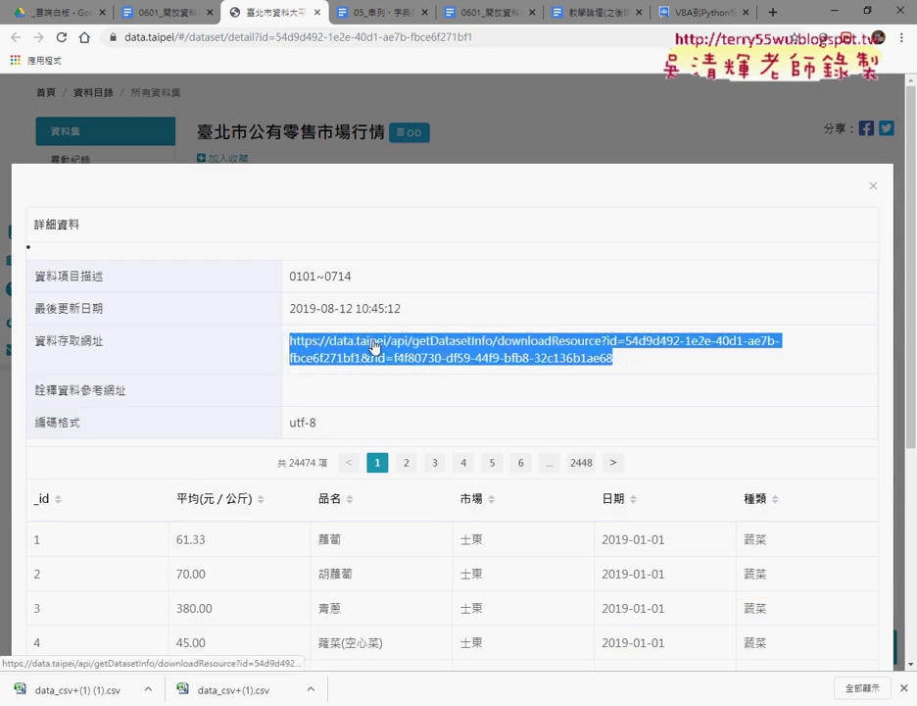
# - Minimise Chrome to return to Eclipse and highlight the html variable that receives the request in line 2
pyautogui.click(841, 15)
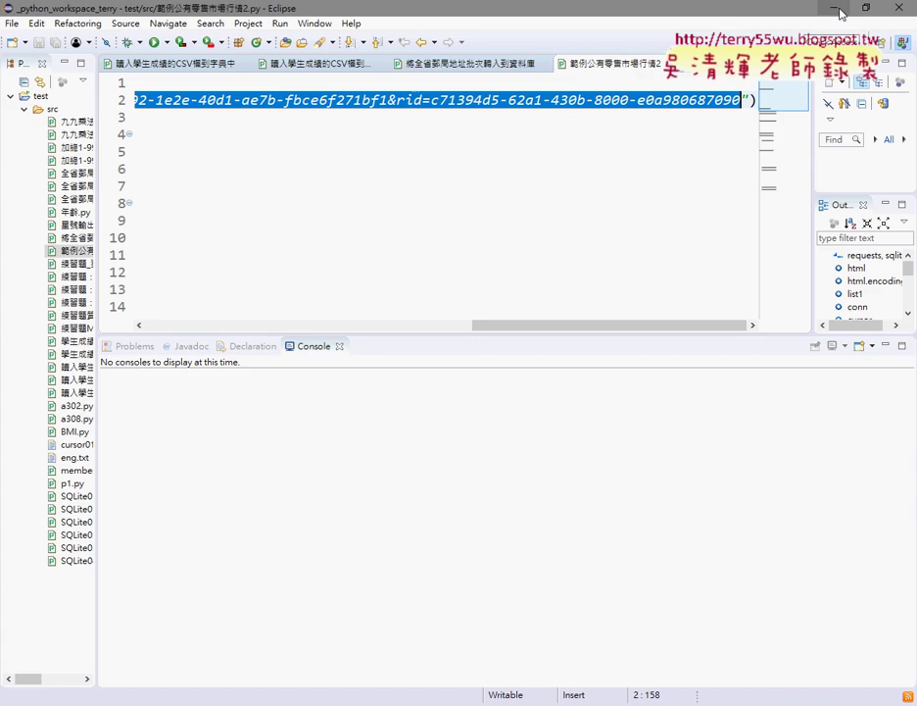
pyautogui.moveTo(511, 333); pyautogui.dragTo(196, 330)
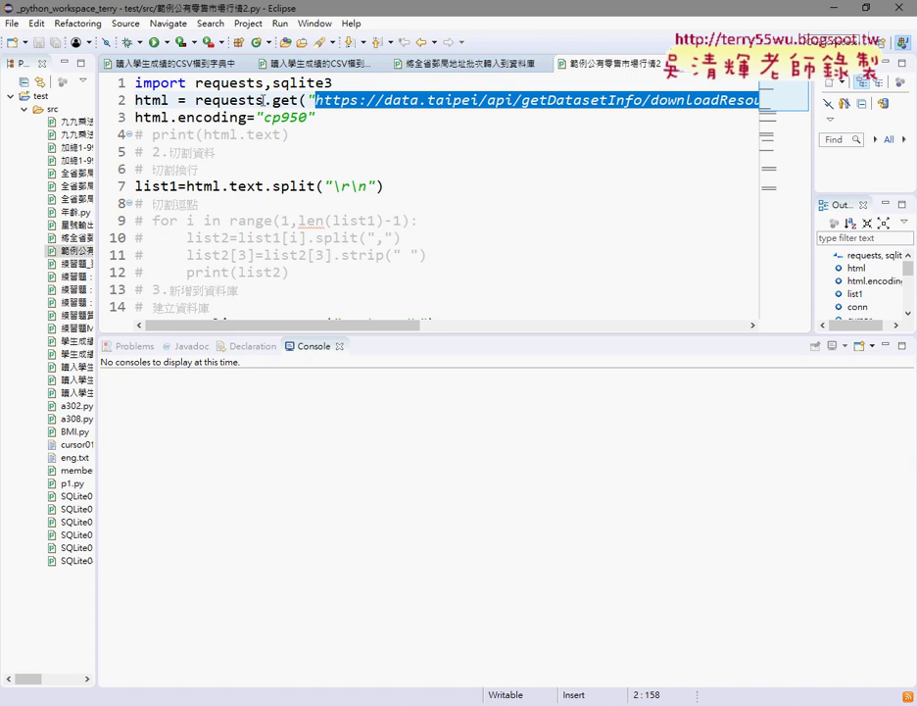
pyautogui.moveTo(169, 100); pyautogui.dragTo(135, 100)
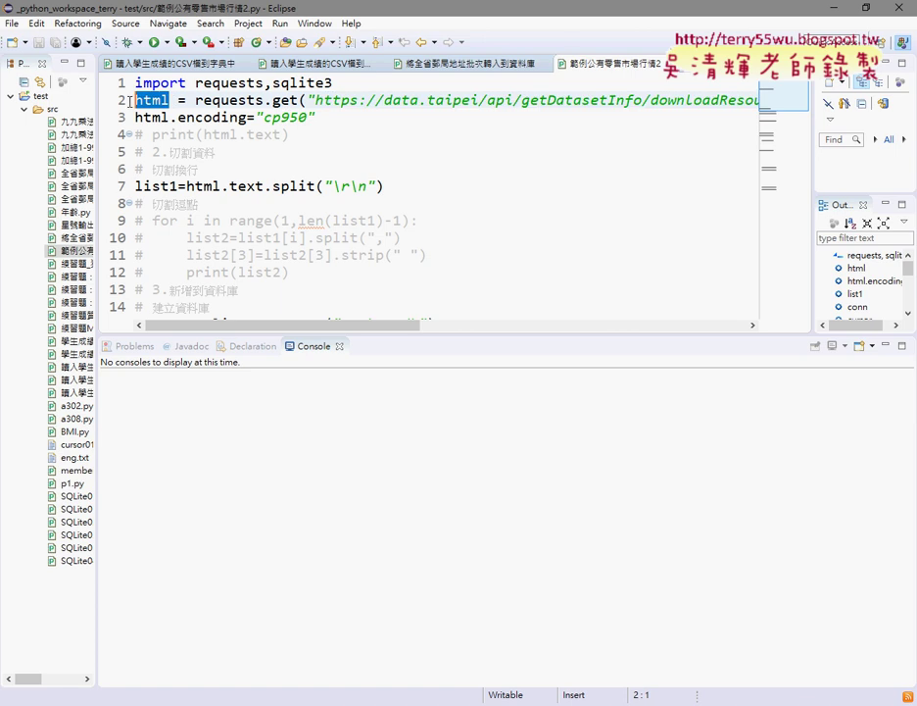